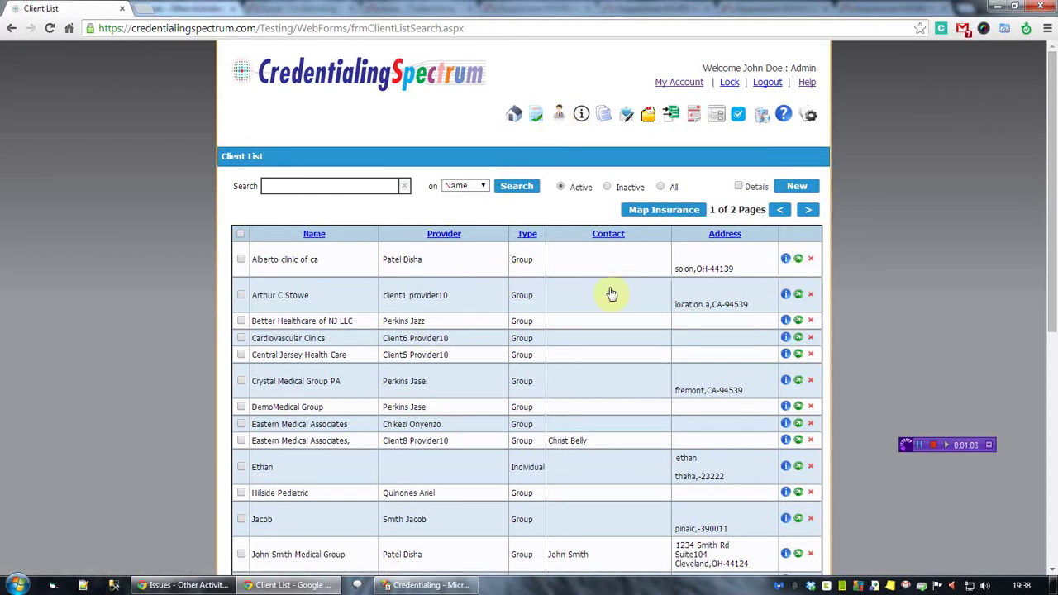
# - Open the client details of Alberto clinic of ca and bring up its attachments in a smaller window
pyautogui.click(798, 261)
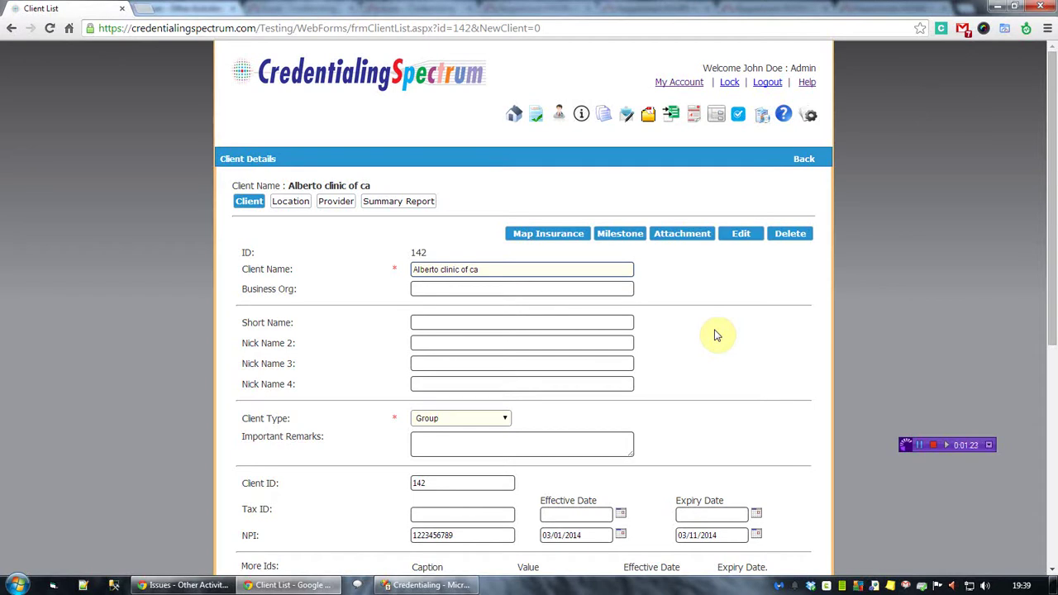
pyautogui.click(679, 237)
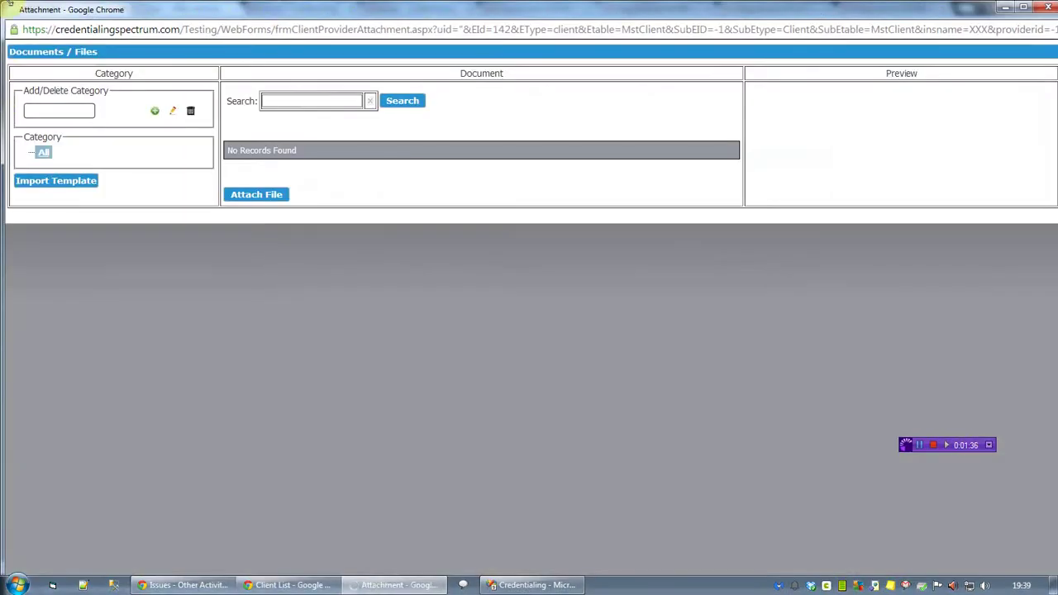
pyautogui.moveTo(12, 9); pyautogui.dragTo(327, 161)
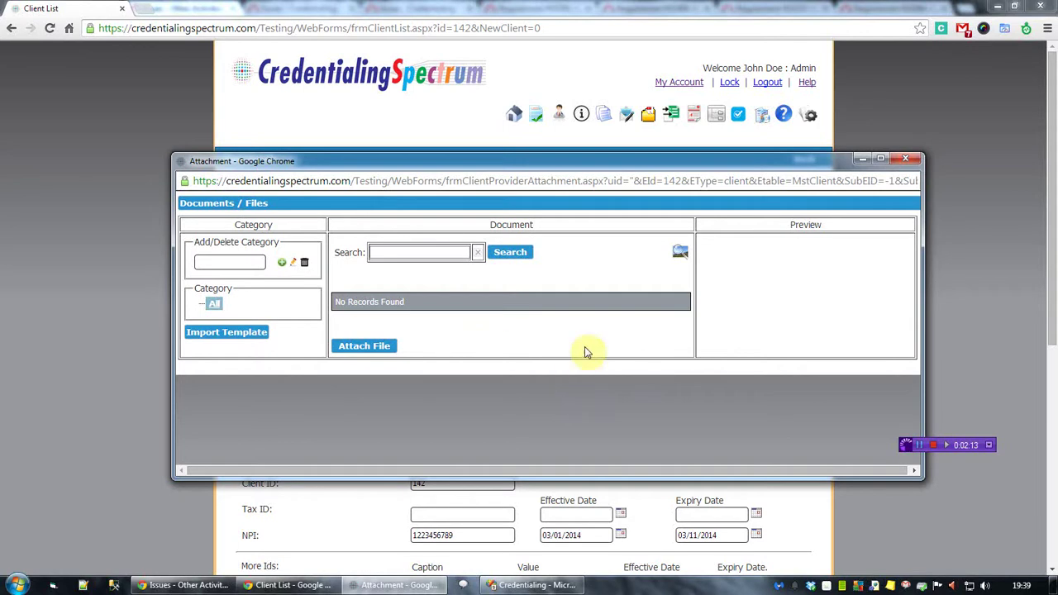
# - Add a document category named "Client Doc" to the client's attachments
pyautogui.click(236, 266)
pyautogui.write('Client')
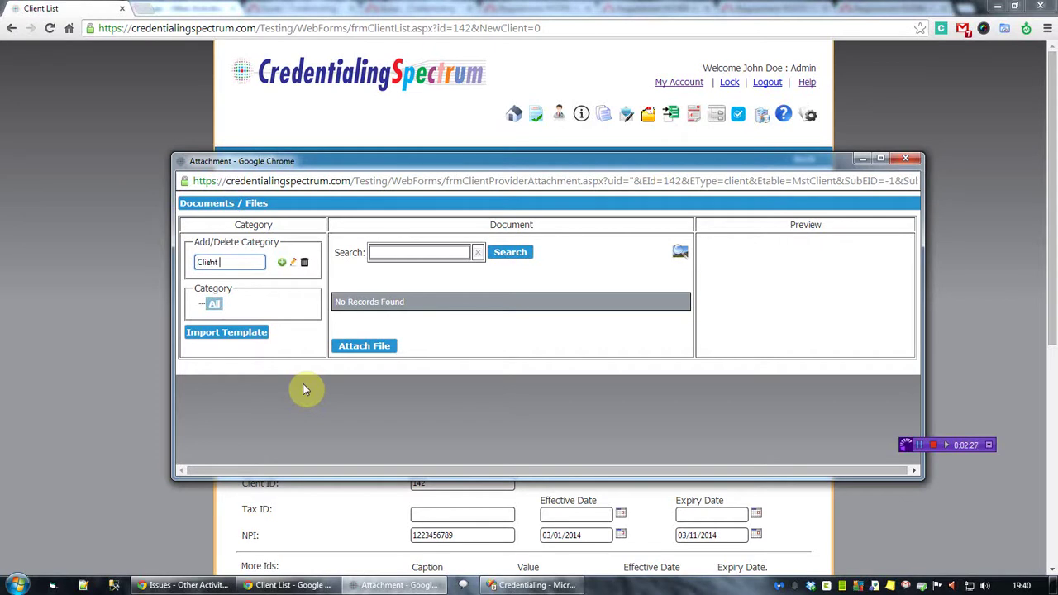
pyautogui.write(' Docu')
pyautogui.press('BackSpace')
pyautogui.click(282, 266)
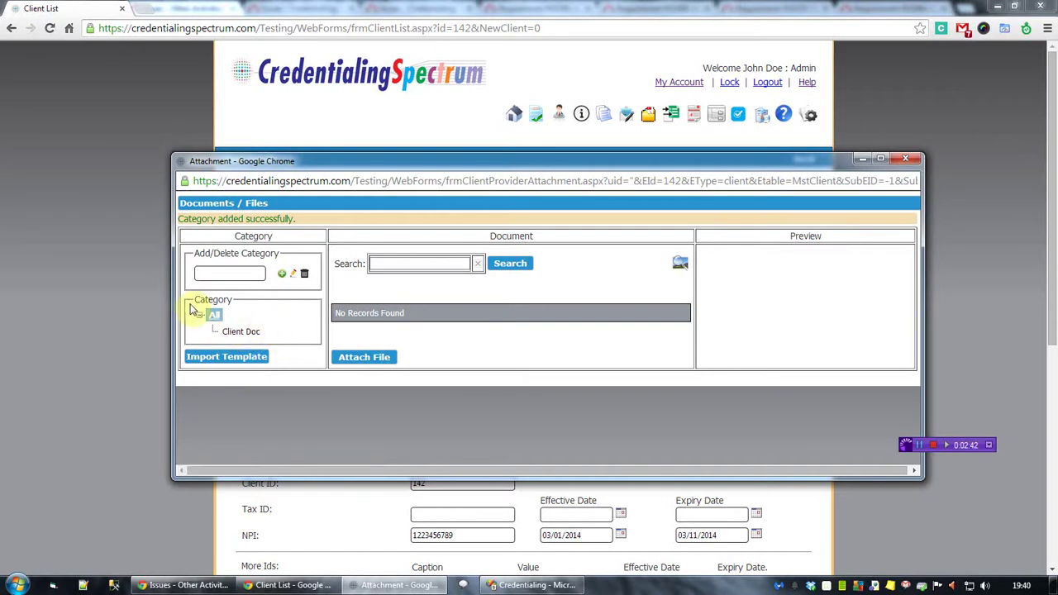
# - Add a subcategory named "Client Intro" under the Client Doc category
pyautogui.click(241, 332)
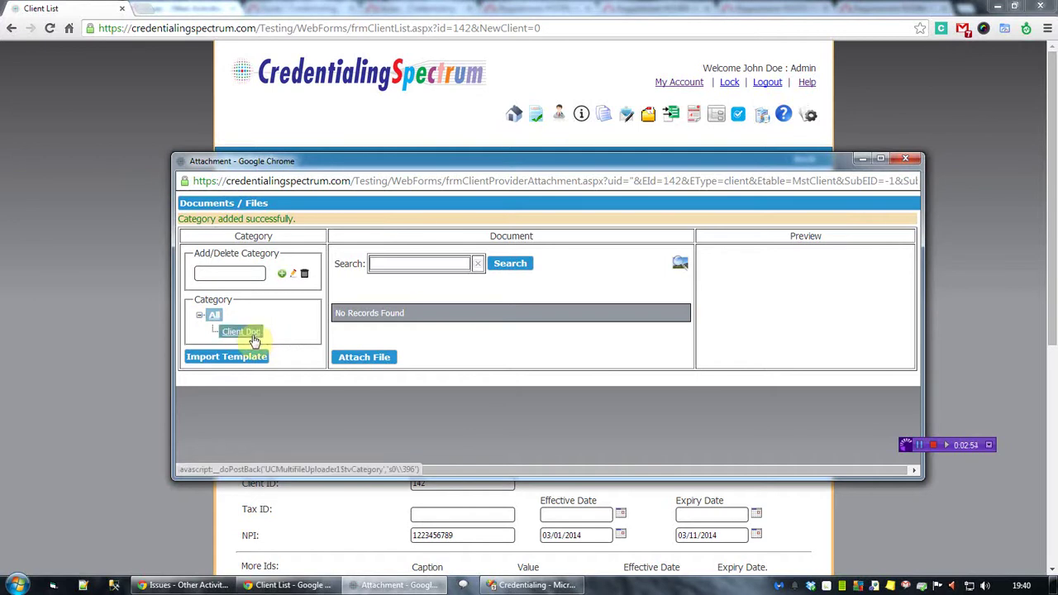
pyautogui.click(252, 334)
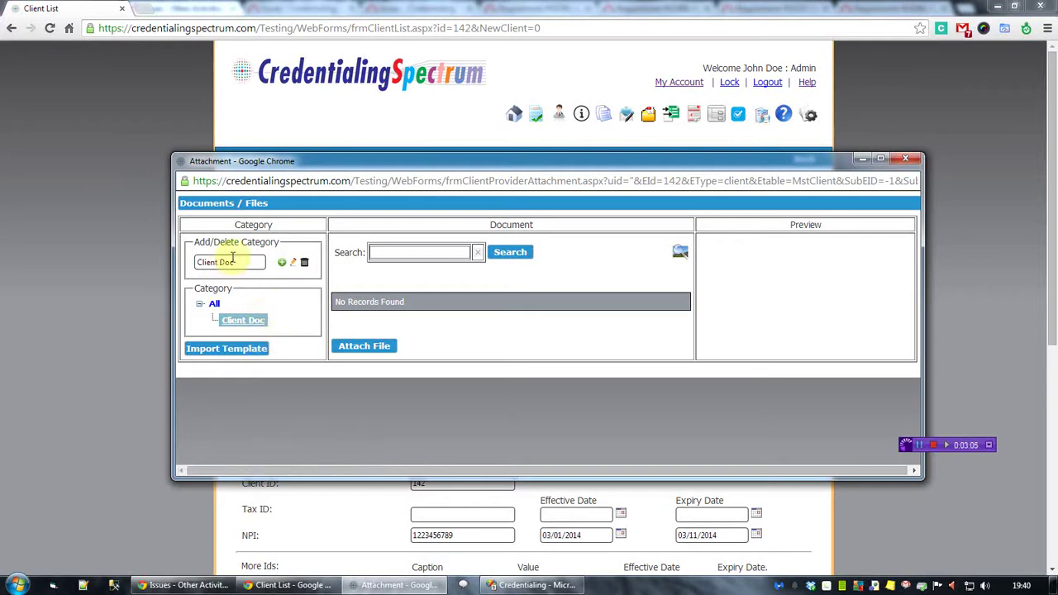
pyautogui.moveTo(248, 261); pyautogui.dragTo(124, 260)
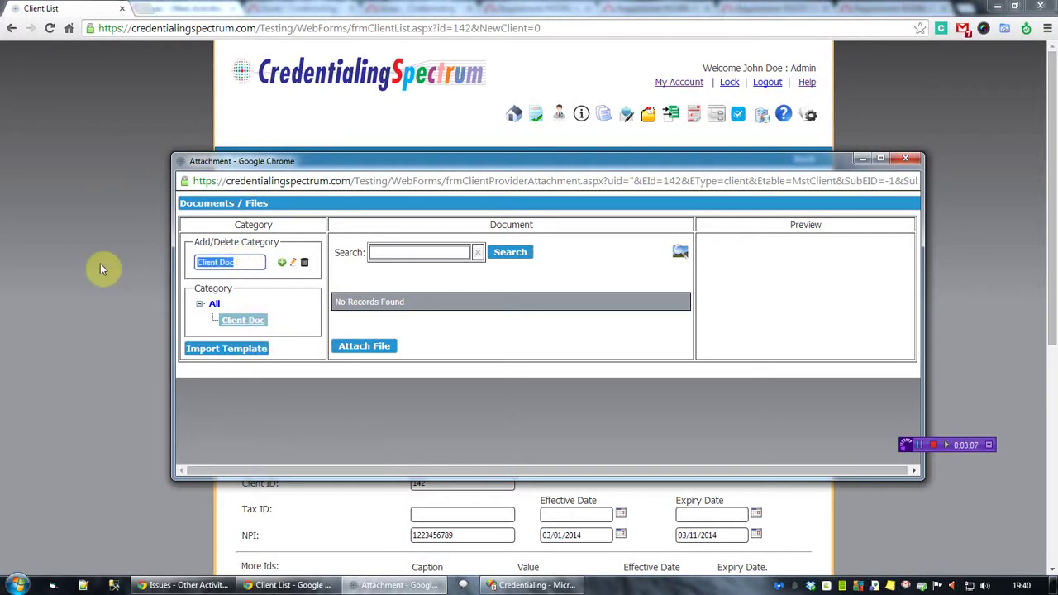
pyautogui.press('BackSpace')
pyautogui.write('Client Intro')
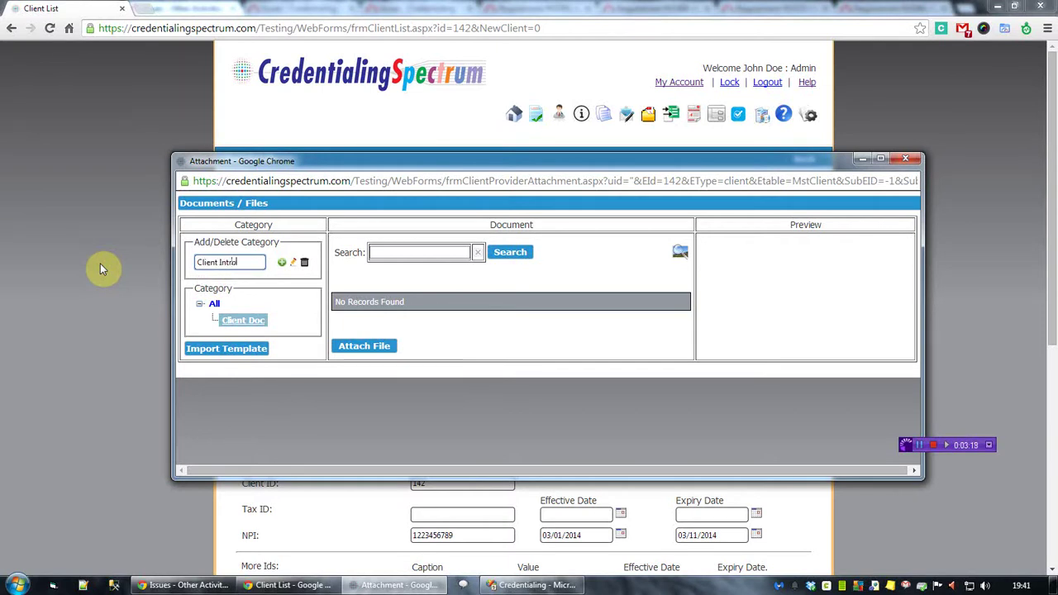
pyautogui.click(283, 262)
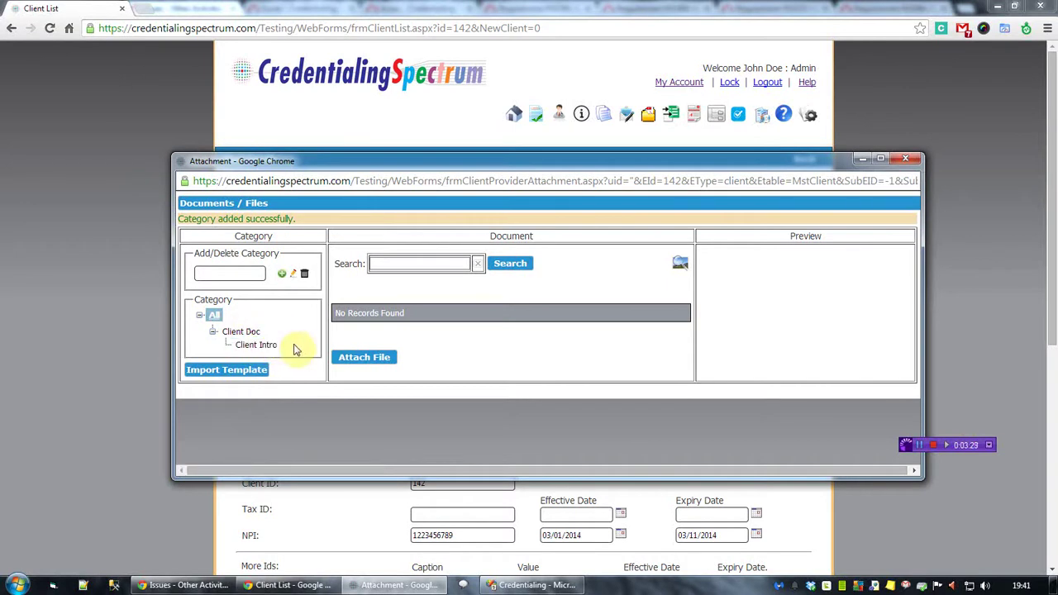
# - Start attaching files to the Client Intro category and browse to the Sample Pictures folder in the Pictures library
pyautogui.click(273, 347)
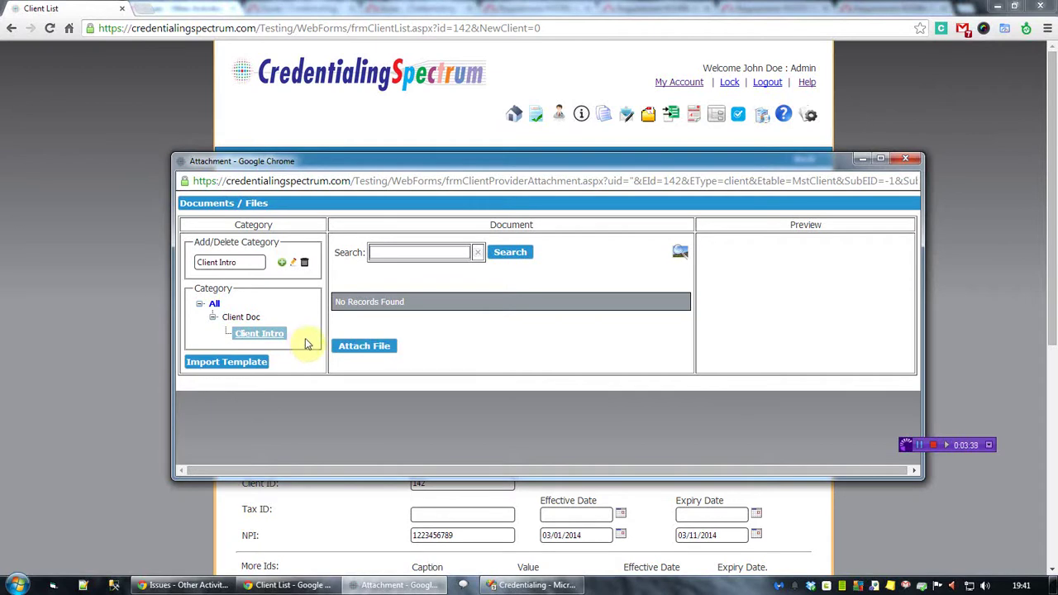
pyautogui.click(361, 350)
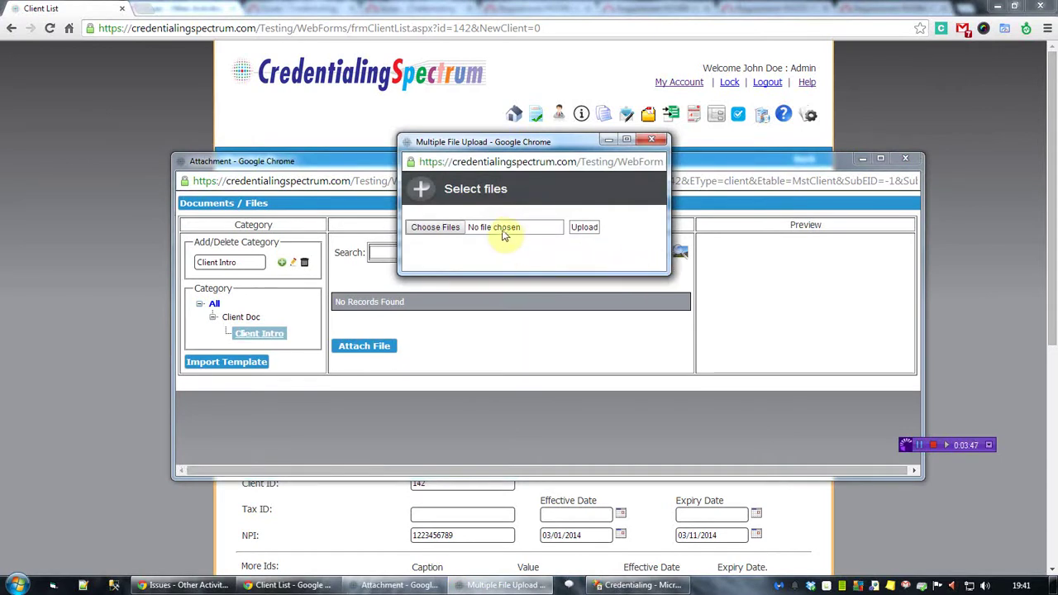
pyautogui.click(506, 231)
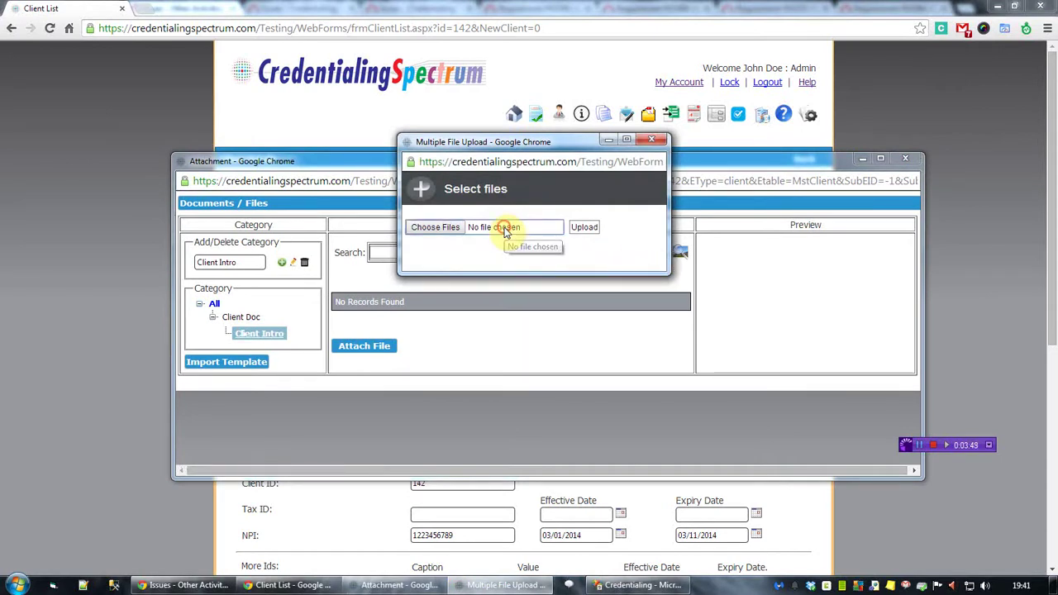
pyautogui.doubleClick(537, 246)
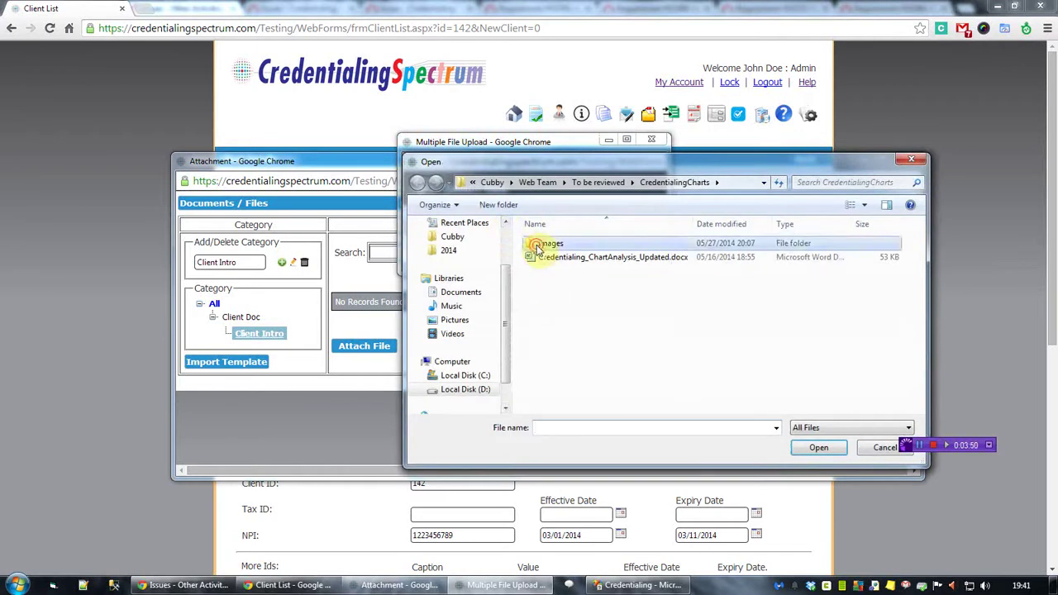
pyautogui.click(453, 237)
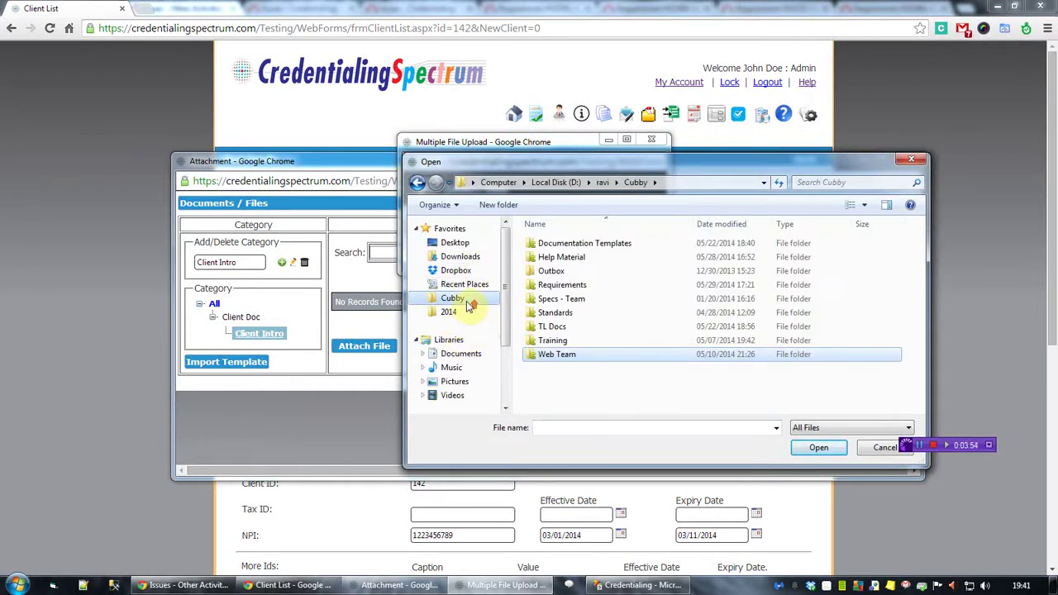
pyautogui.scroll(-1, 462, 314)
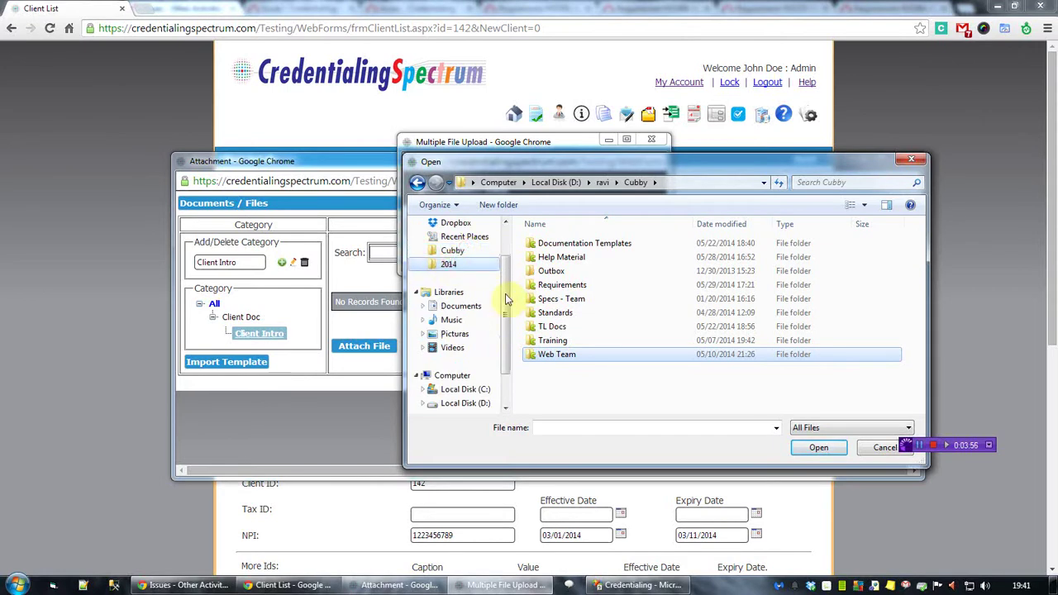
pyautogui.click(448, 264)
pyautogui.scroll(1, 482, 283)
pyautogui.scroll(-2, 479, 302)
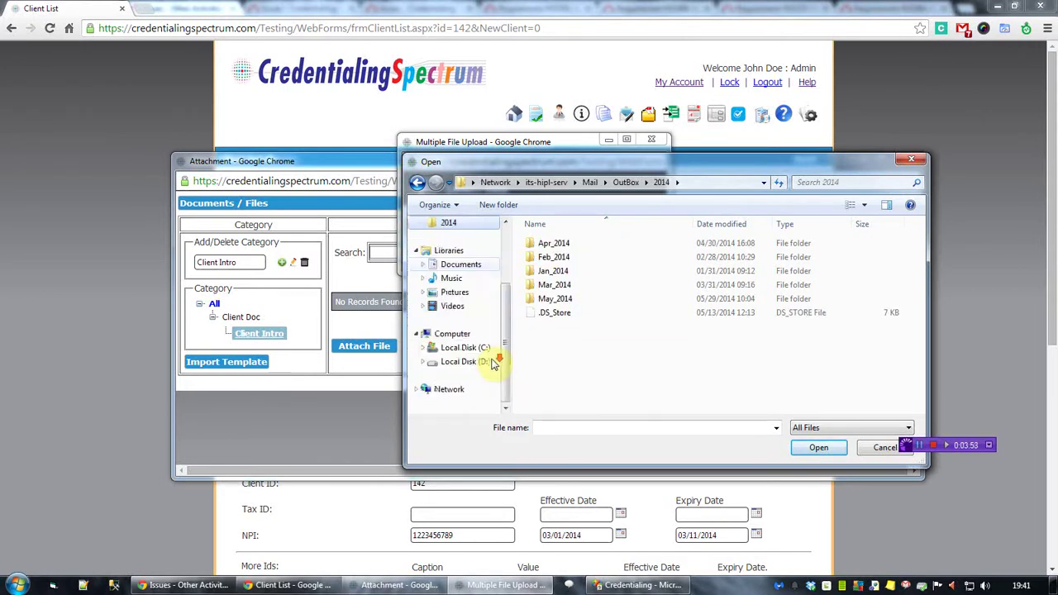
pyautogui.click(459, 295)
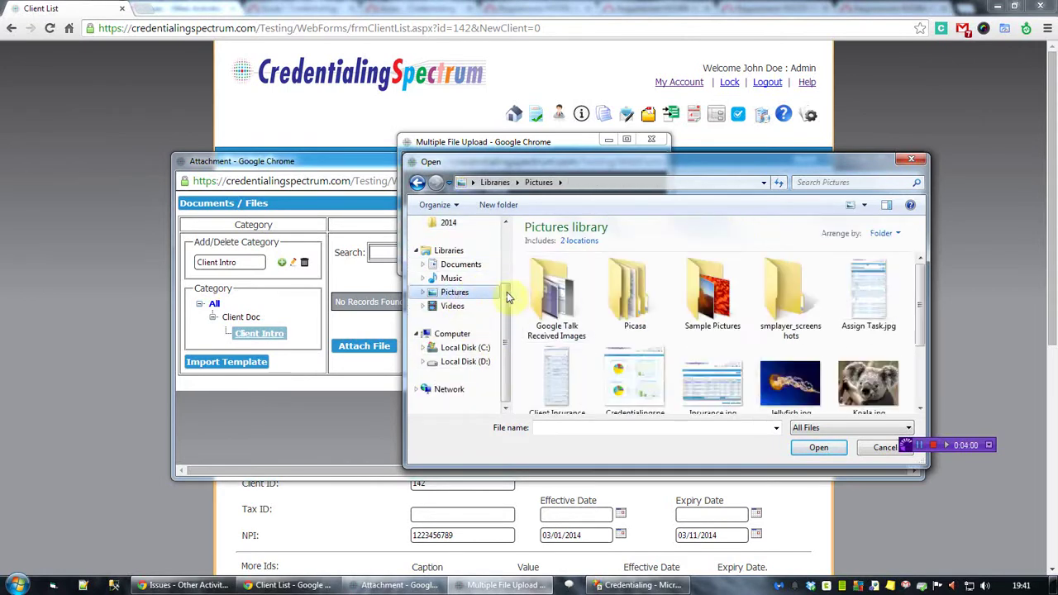
pyautogui.doubleClick(700, 297)
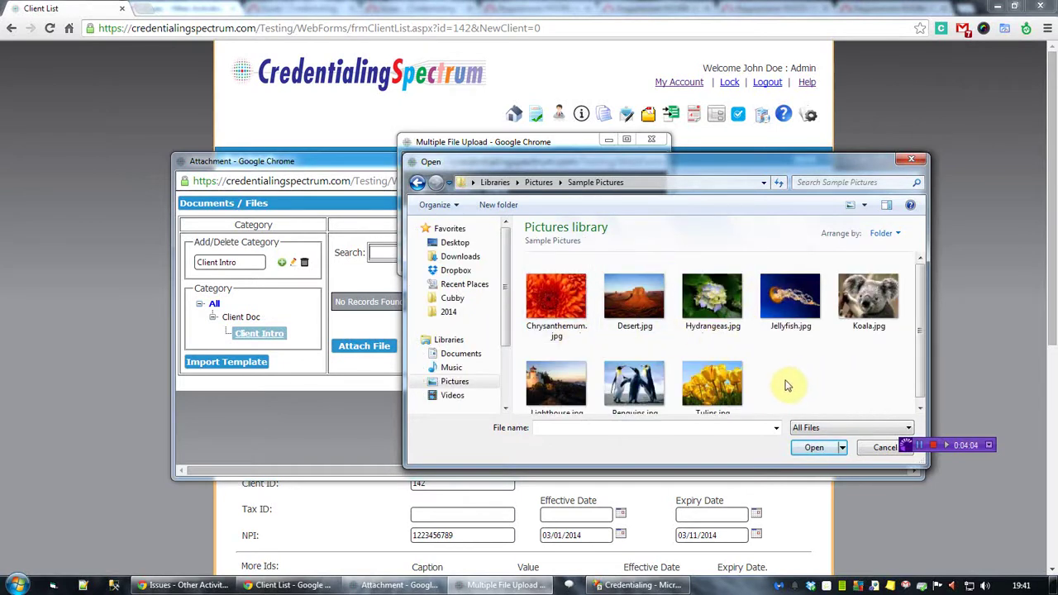
# - Choose Lighthouse.jpg, Penguins.jpg and Tulips.jpg and upload them to the Client Intro category
pyautogui.moveTo(799, 382); pyautogui.dragTo(546, 385)
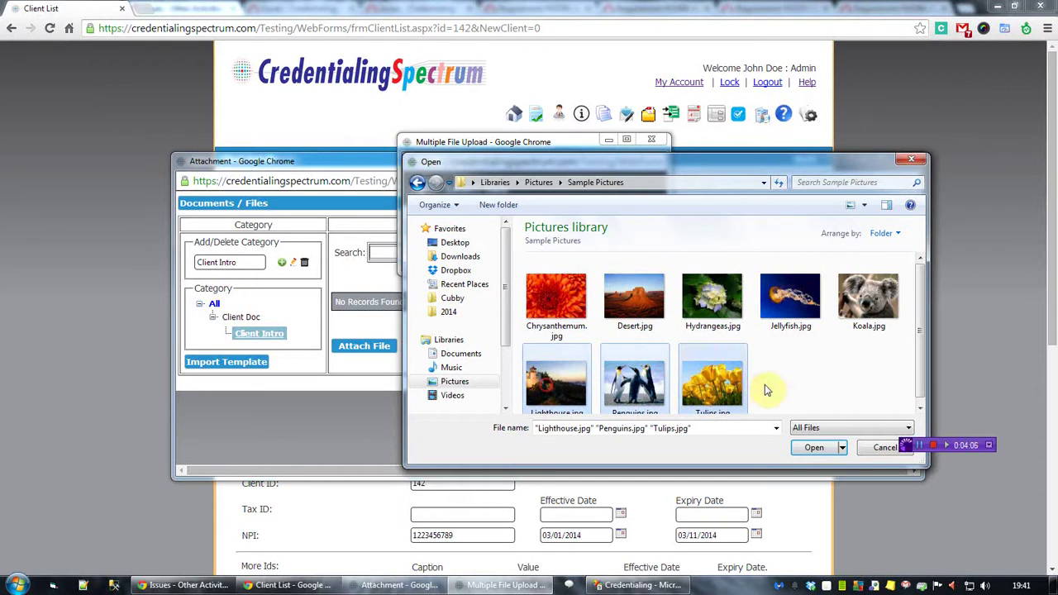
pyautogui.click(803, 451)
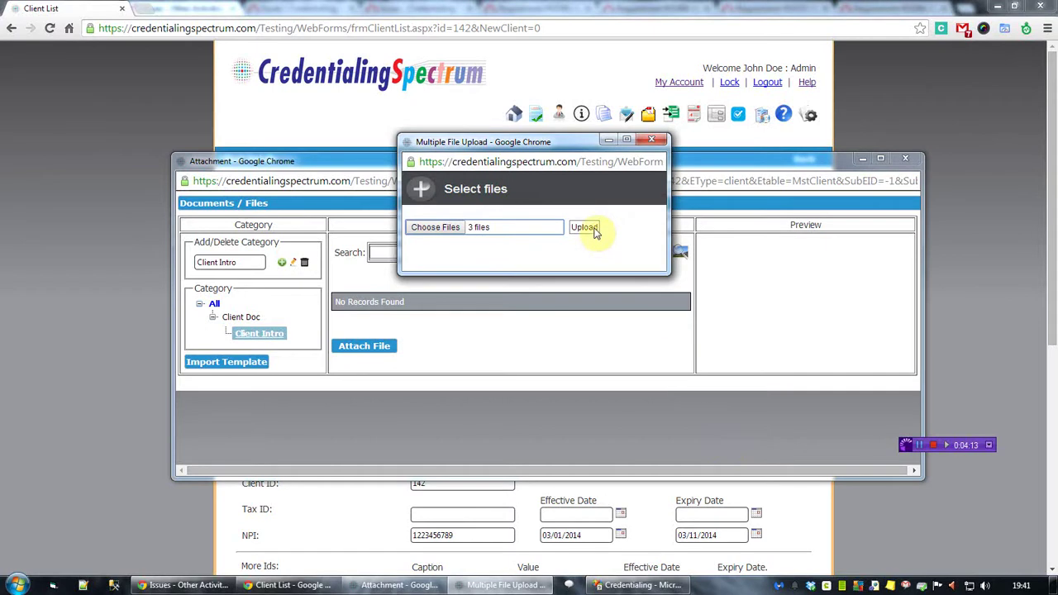
pyautogui.click(593, 232)
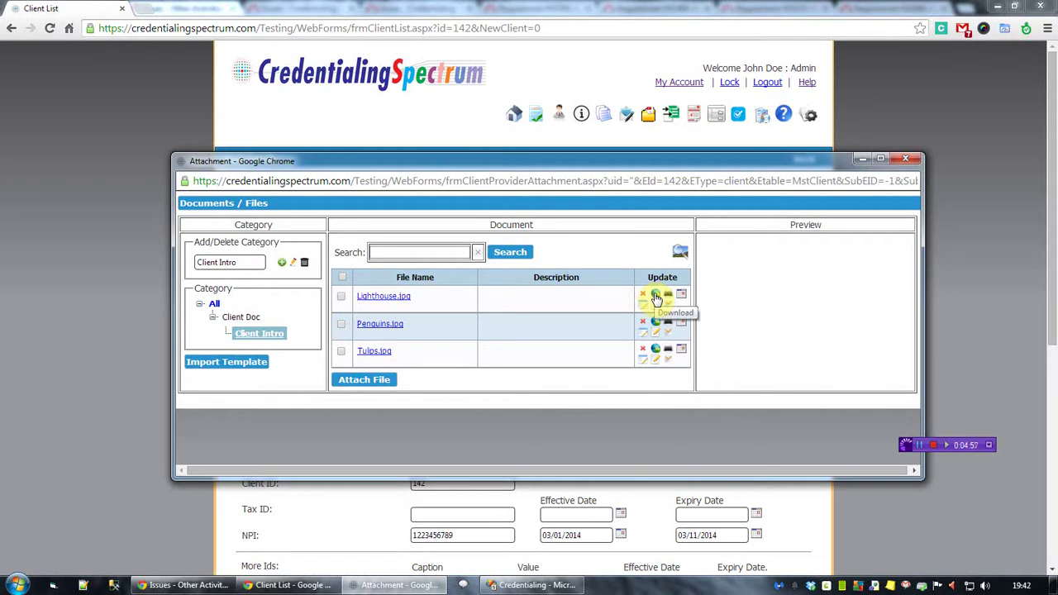
# - Download the Lighthouse.jpg attachment and save the description "This is a image file" for it
pyautogui.click(655, 298)
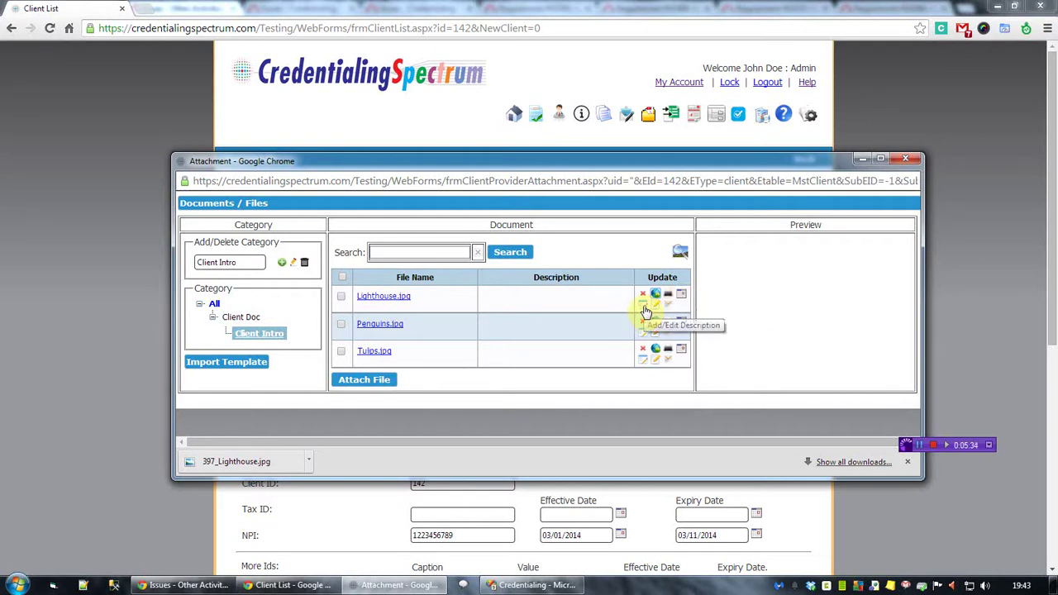
pyautogui.click(646, 310)
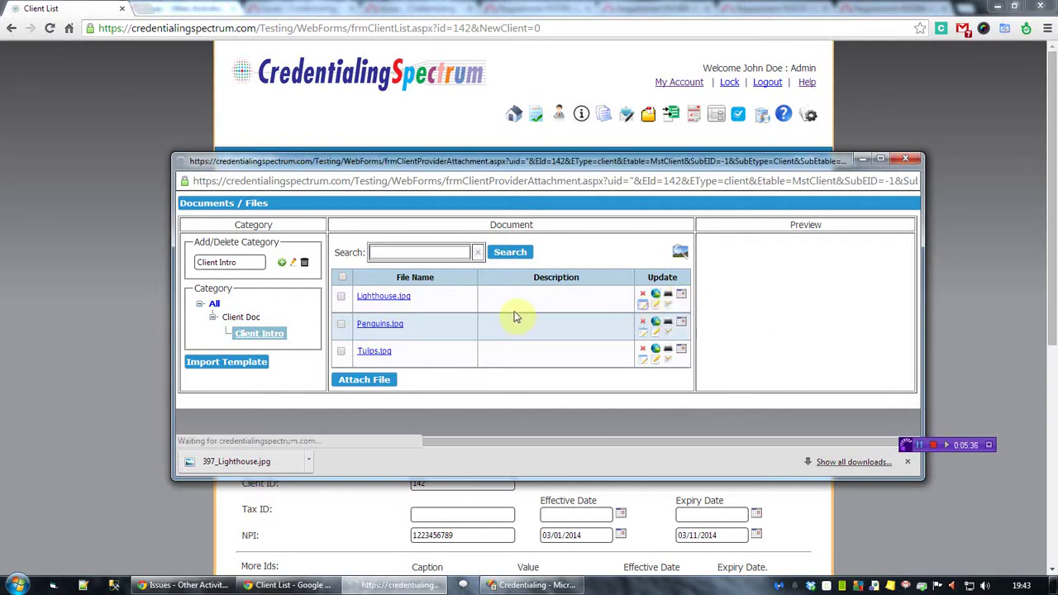
pyautogui.click(505, 296)
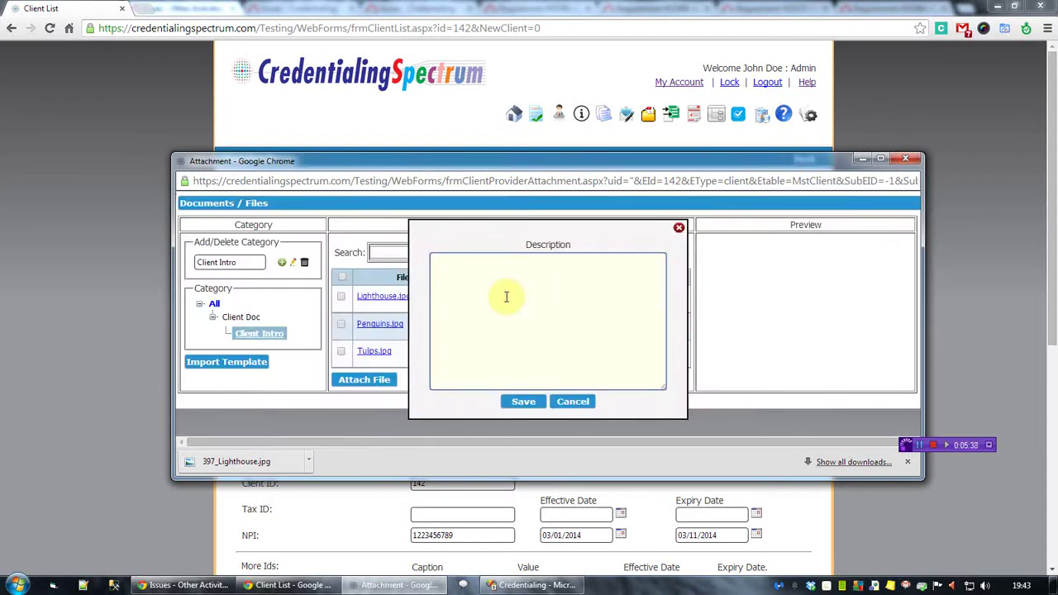
pyautogui.write('This is a image file')
pyautogui.click(529, 402)
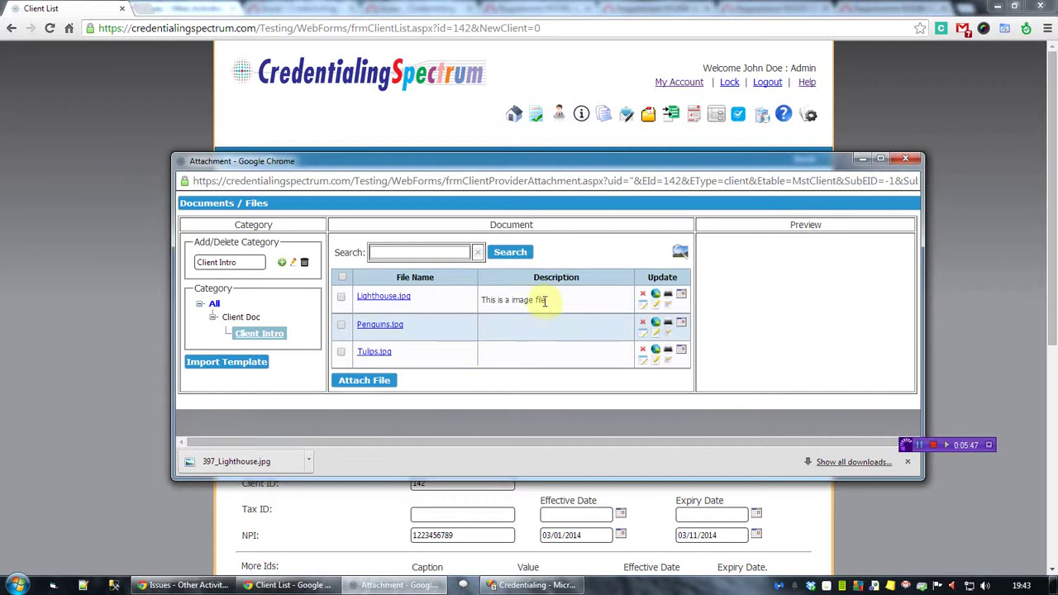
pyautogui.moveTo(549, 304); pyautogui.dragTo(480, 300)
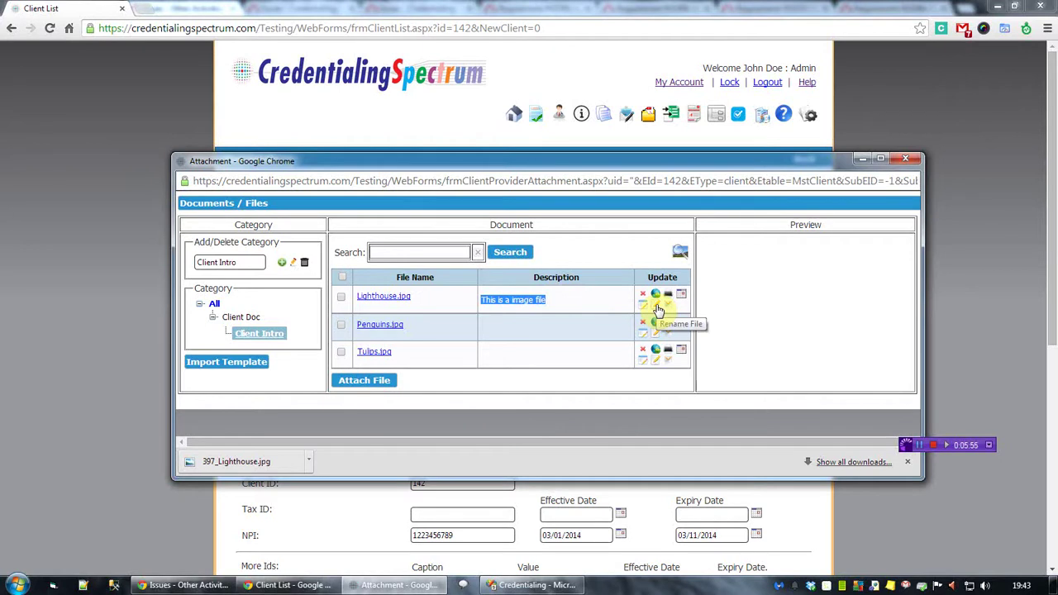
# - Rename the Lighthouse.jpg attachment to "Rename" and save the new name
pyautogui.click(658, 308)
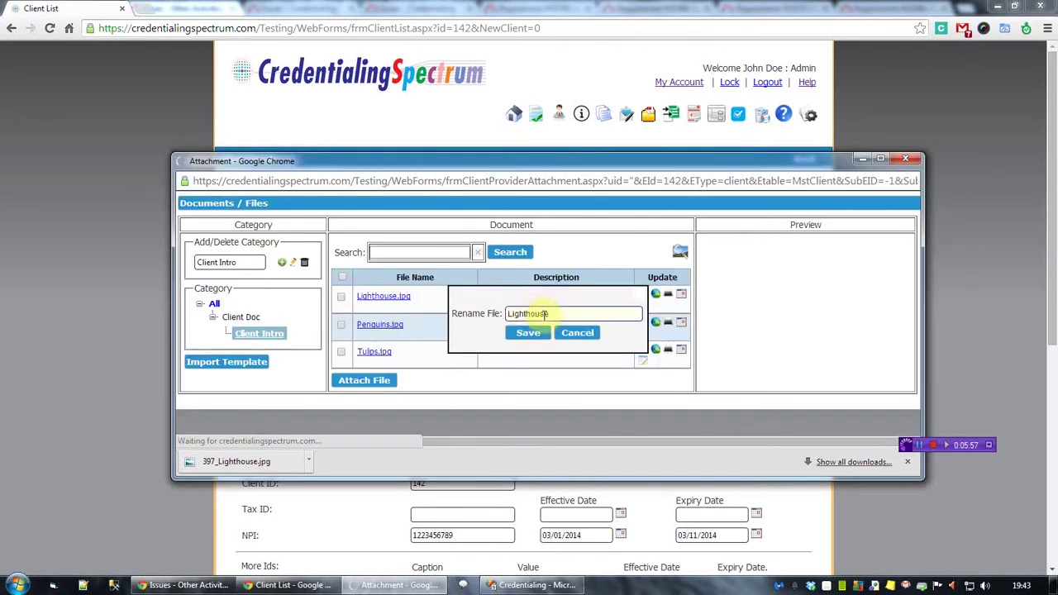
pyautogui.doubleClick(559, 313)
pyautogui.write('Rna')
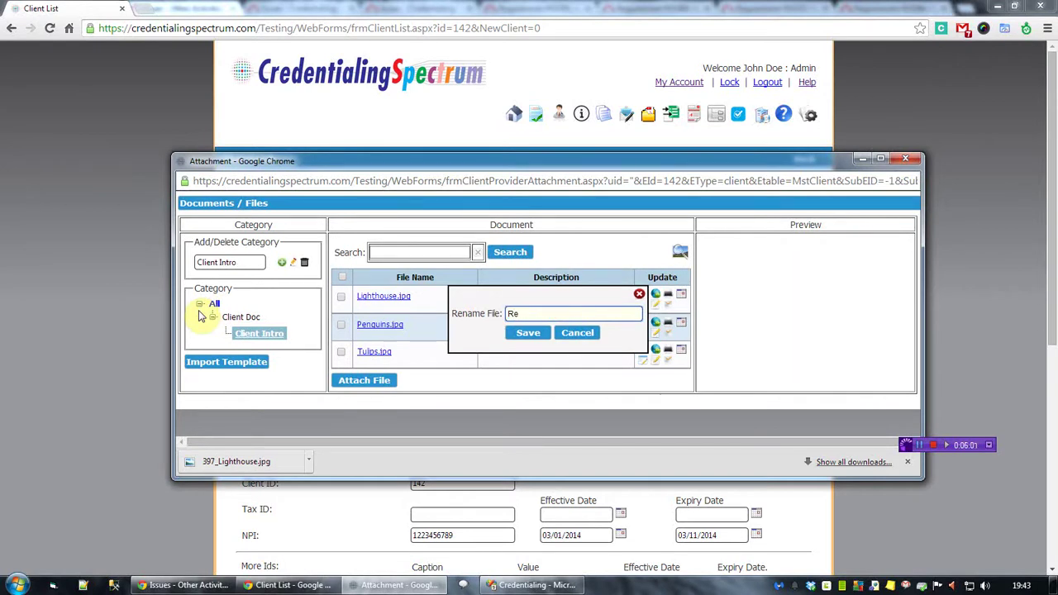
pyautogui.write('name')
pyautogui.click(516, 333)
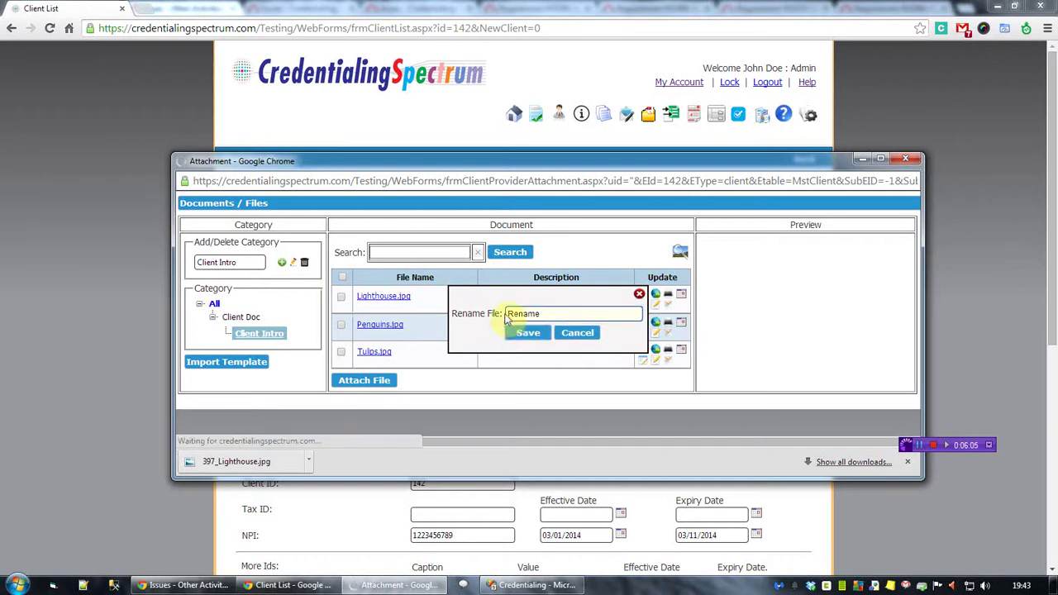
pyautogui.doubleClick(370, 326)
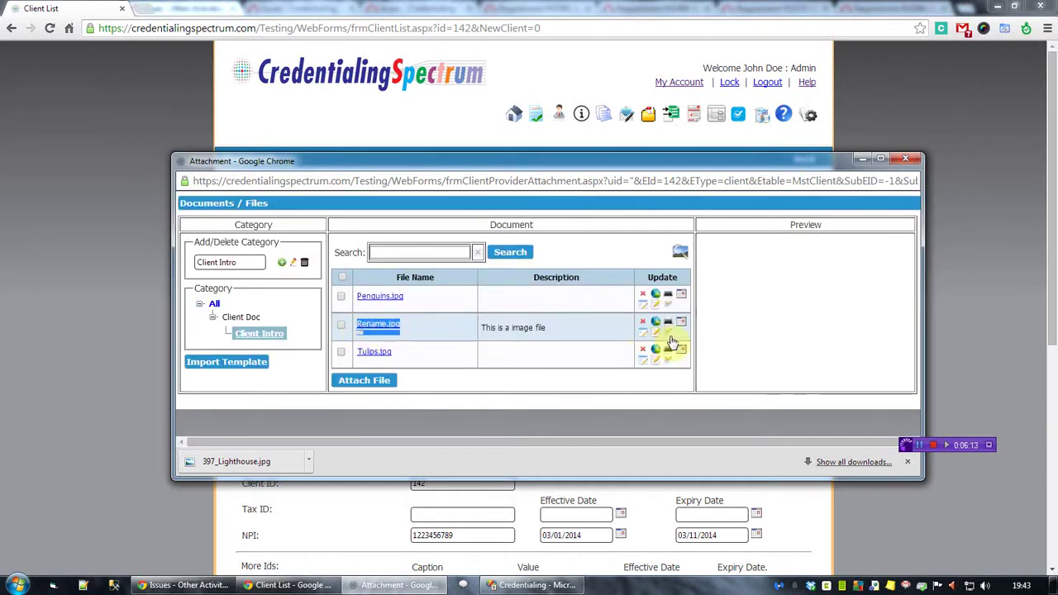
pyautogui.click(578, 329)
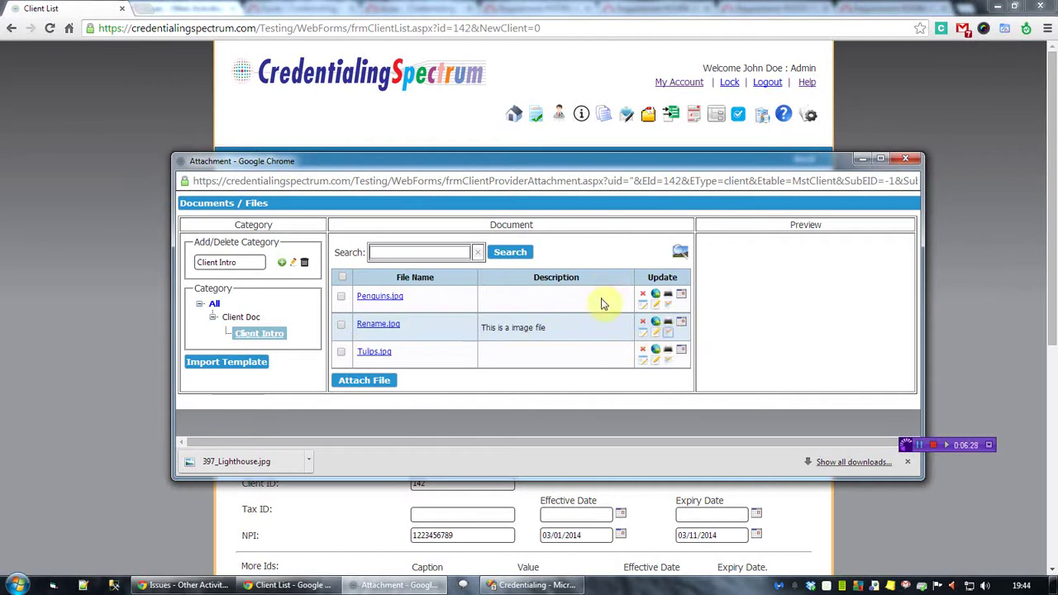
# - Select the Rename.jpg attachment and open the email/fax form for sending it
pyautogui.moveTo(568, 332); pyautogui.dragTo(477, 329)
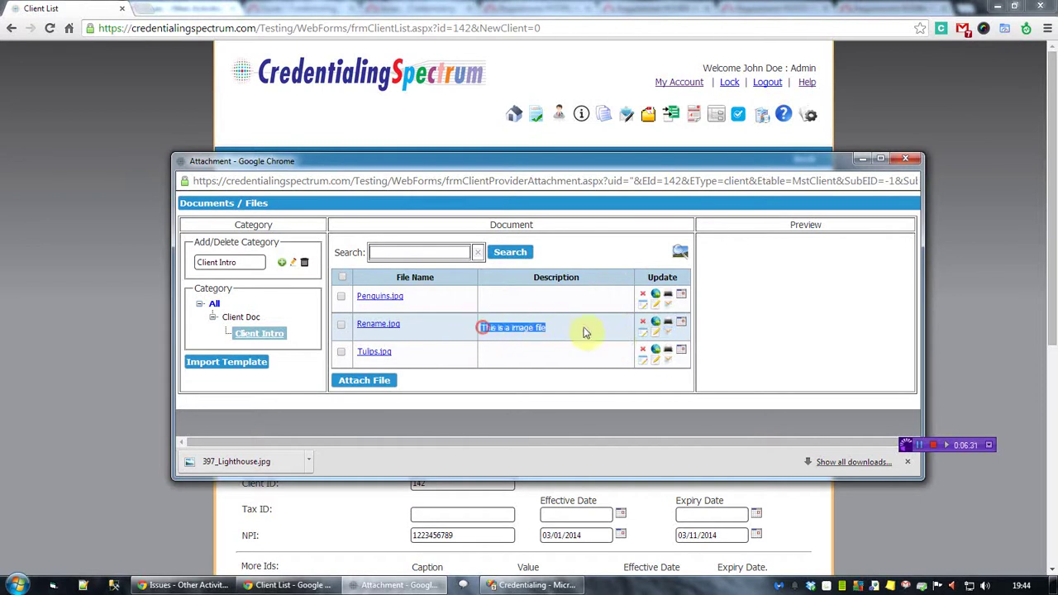
pyautogui.click(499, 328)
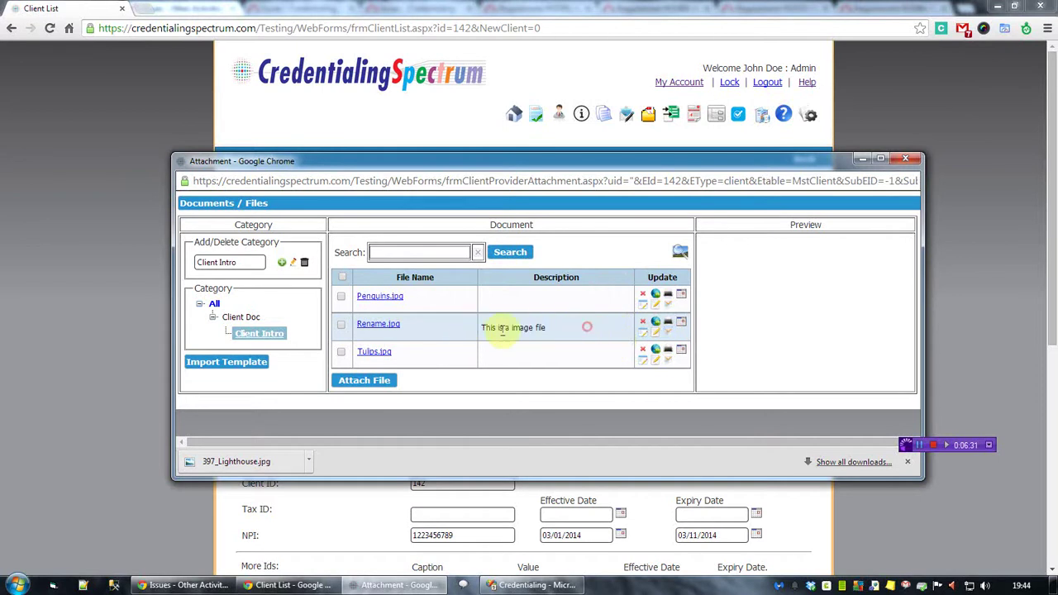
pyautogui.click(341, 326)
pyautogui.click(667, 334)
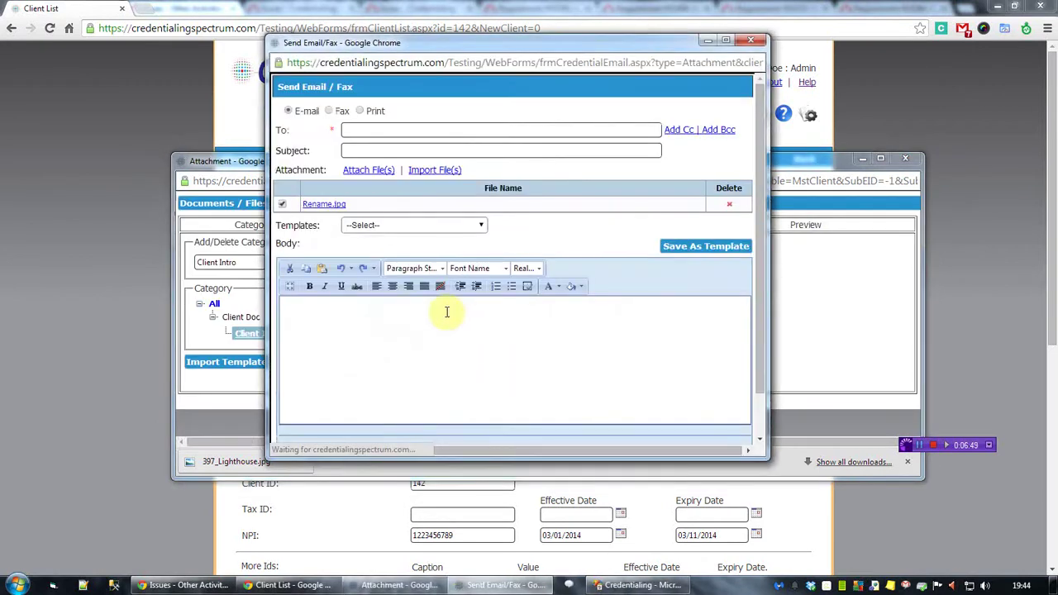
# - Review the Rename.jpg attachment and the recipient field in the email/fax form, and close the form without sending
pyautogui.click(357, 208)
pyautogui.moveTo(357, 207); pyautogui.dragTo(301, 207)
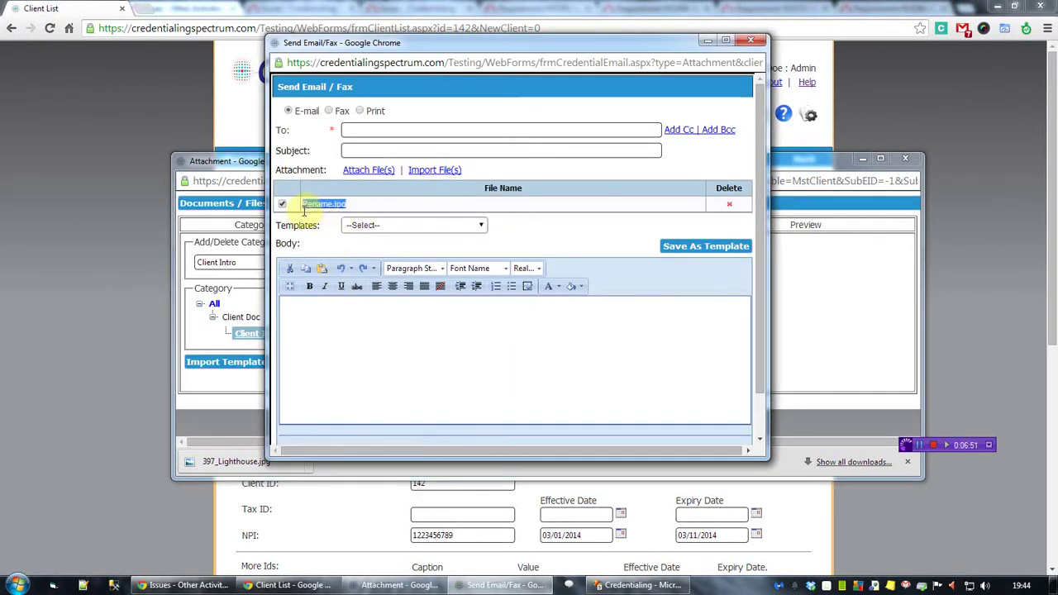
pyautogui.click(359, 208)
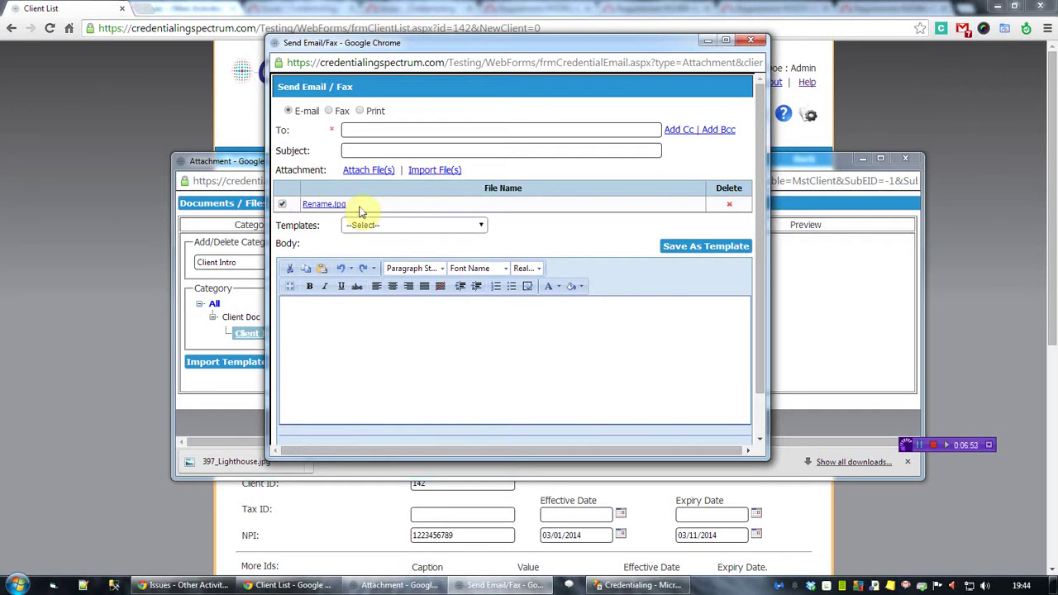
pyautogui.moveTo(359, 212); pyautogui.dragTo(529, 228)
pyautogui.click(530, 228)
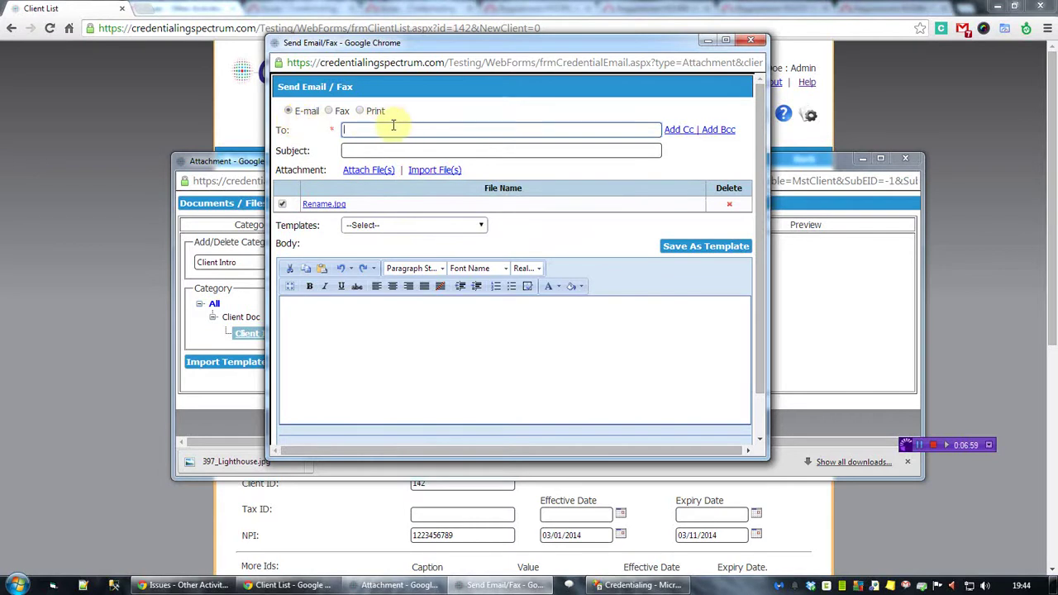
pyautogui.click(438, 130)
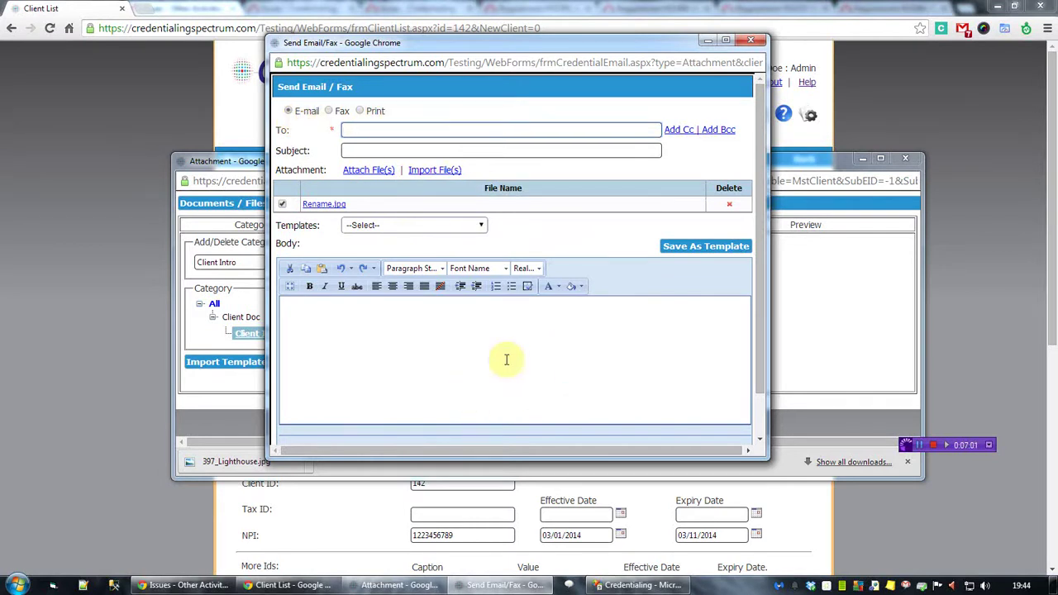
pyautogui.scroll(-1, 503, 358)
pyautogui.scroll(1, 639, 259)
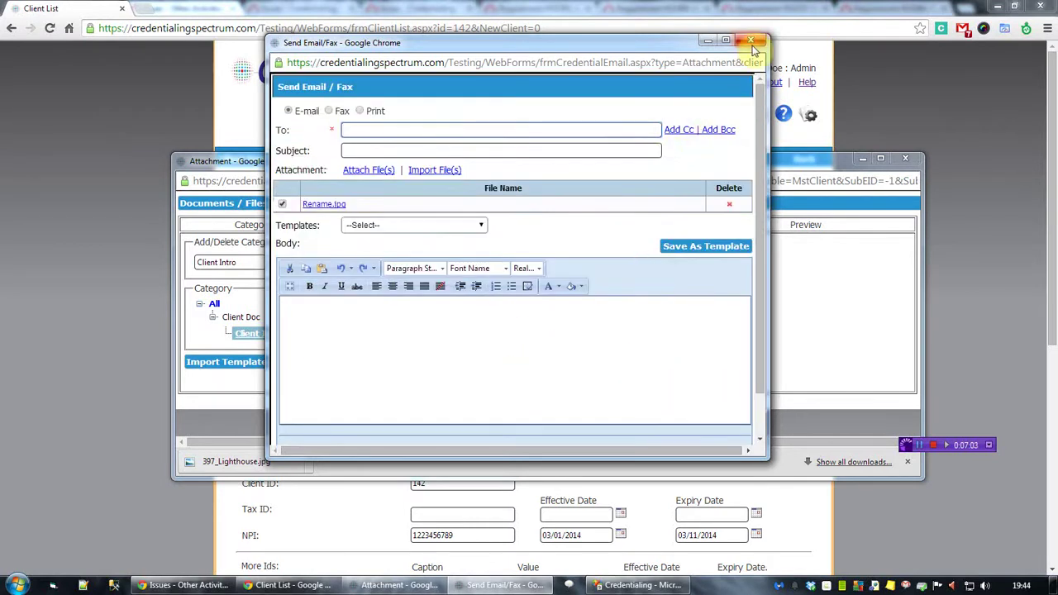
pyautogui.click(749, 39)
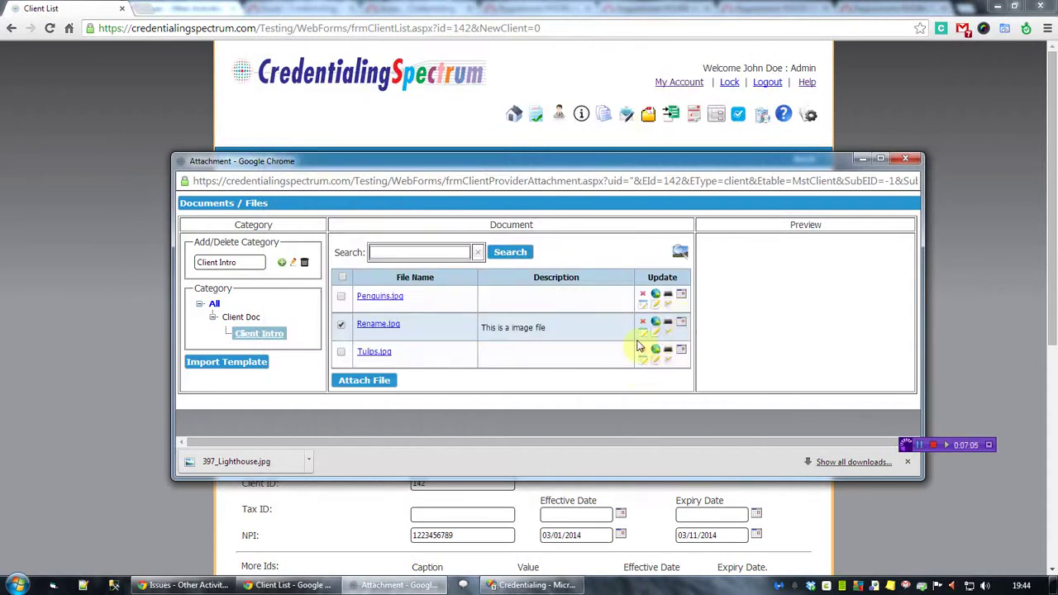
# - Preview Penguins.jpg and run the document search with an empty search term
pyautogui.click(391, 302)
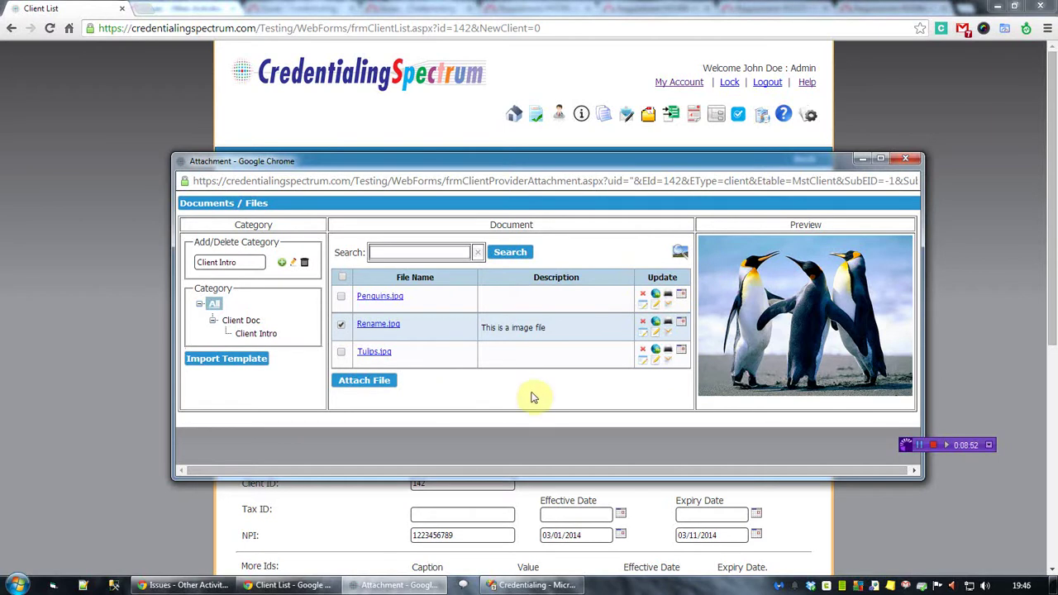
pyautogui.click(395, 250)
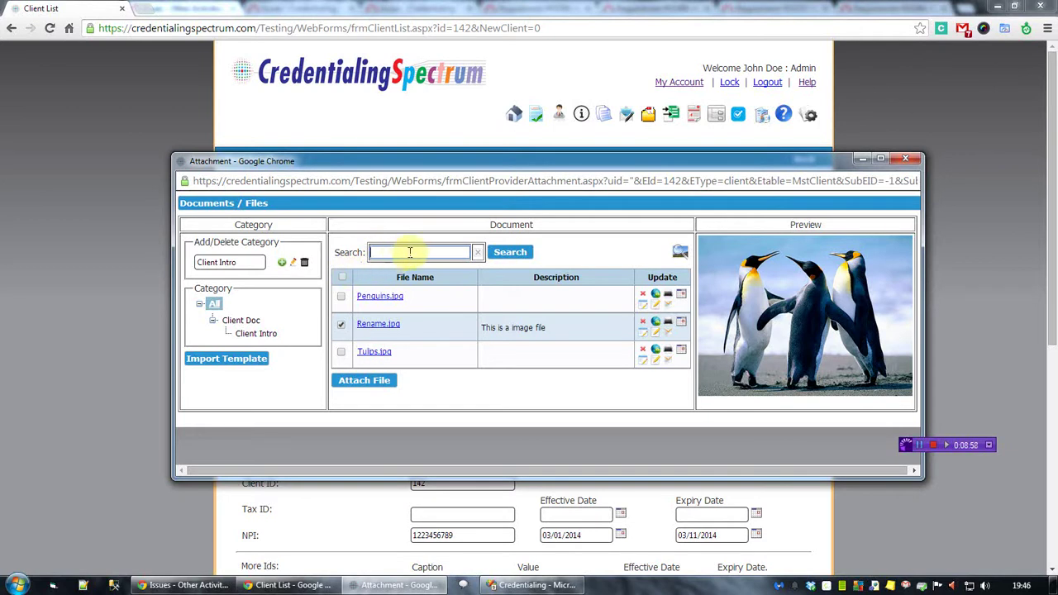
pyautogui.click(510, 256)
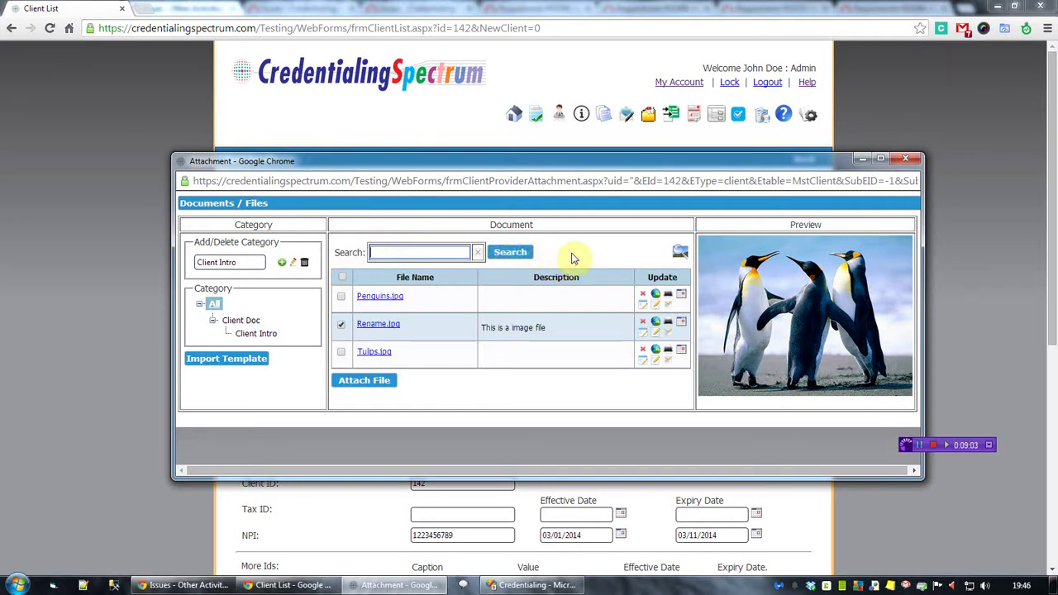
# - Select the Client Intro category, update it under the same name, and select it again
pyautogui.click(267, 334)
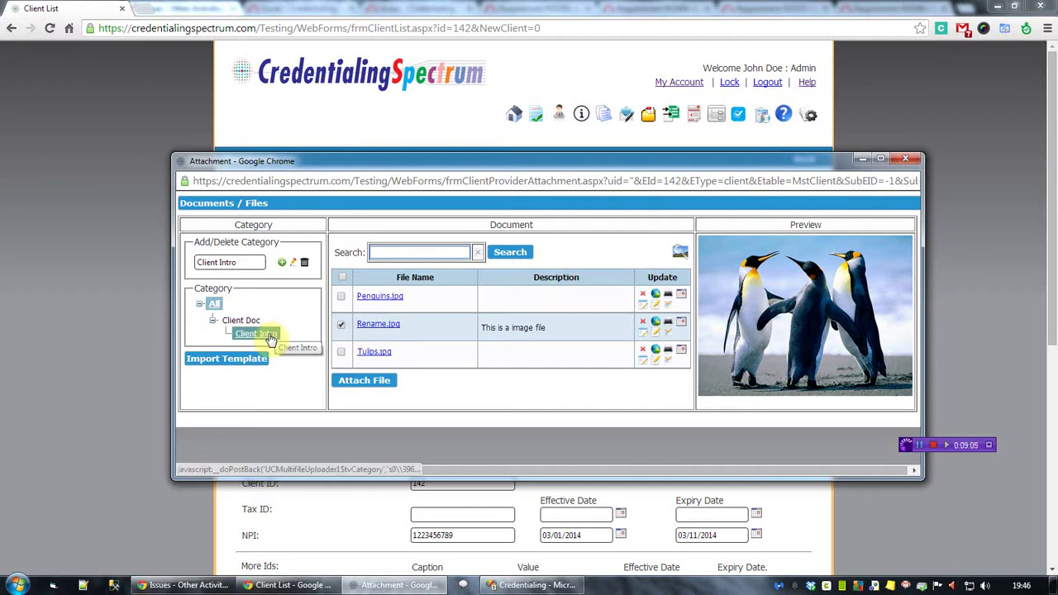
pyautogui.click(275, 335)
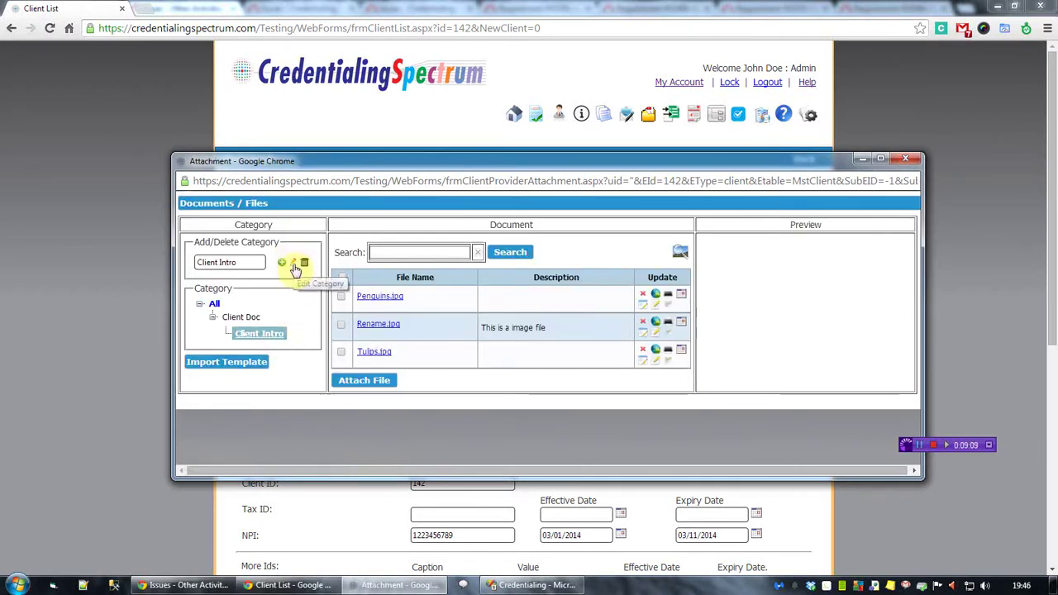
pyautogui.click(295, 271)
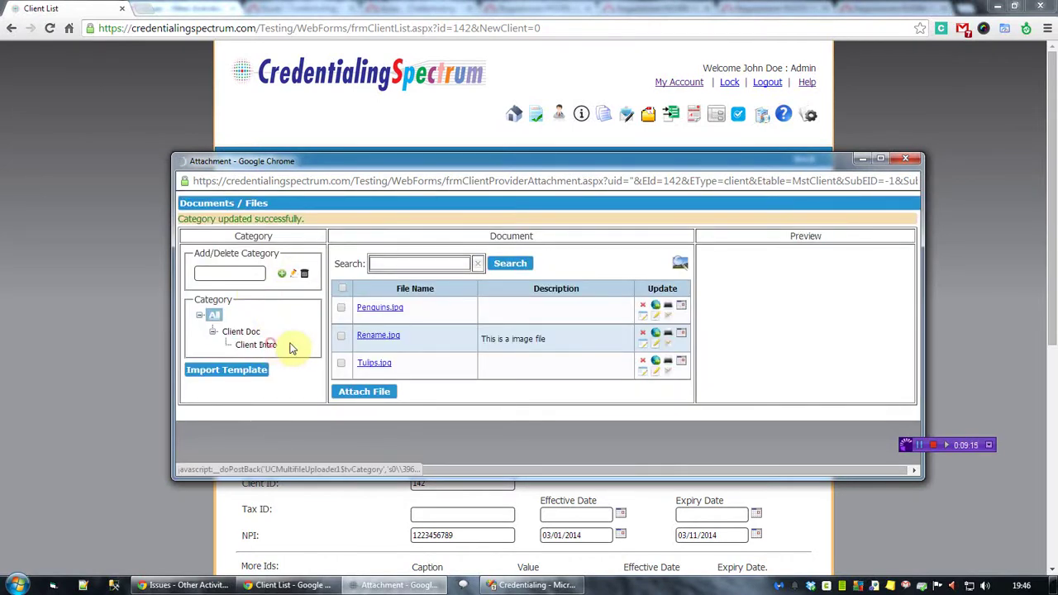
pyautogui.click(269, 345)
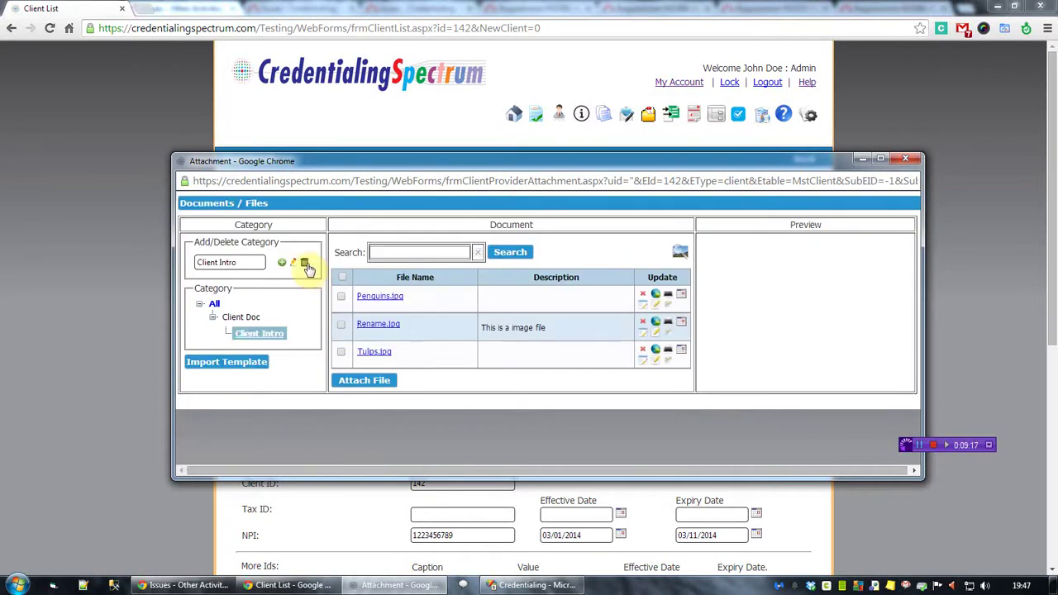
# - Close the client's attachment window and open the attachment template list to review the existing template names
pyautogui.click(906, 164)
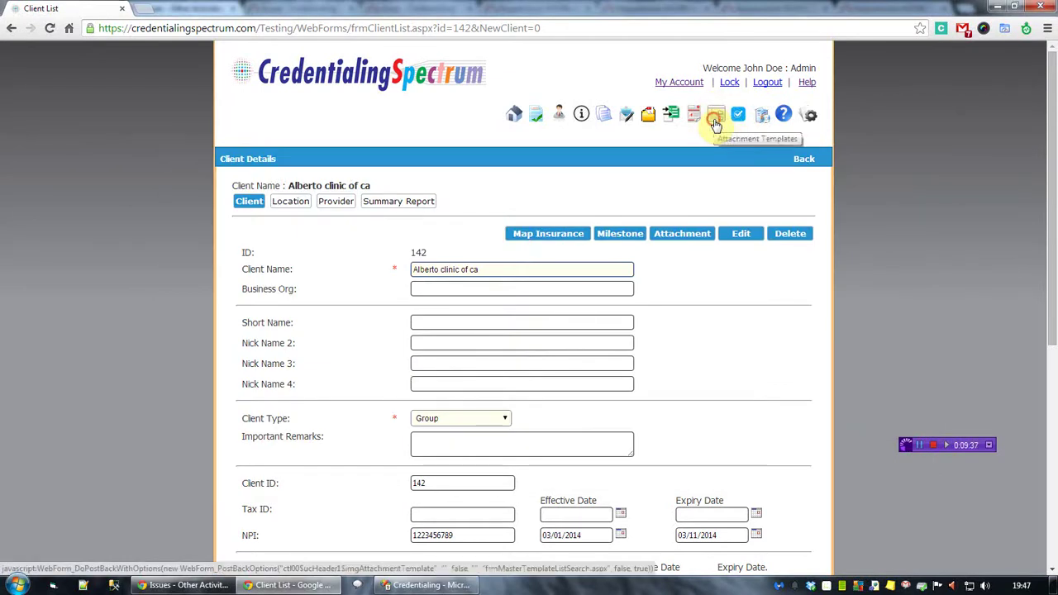
pyautogui.click(715, 124)
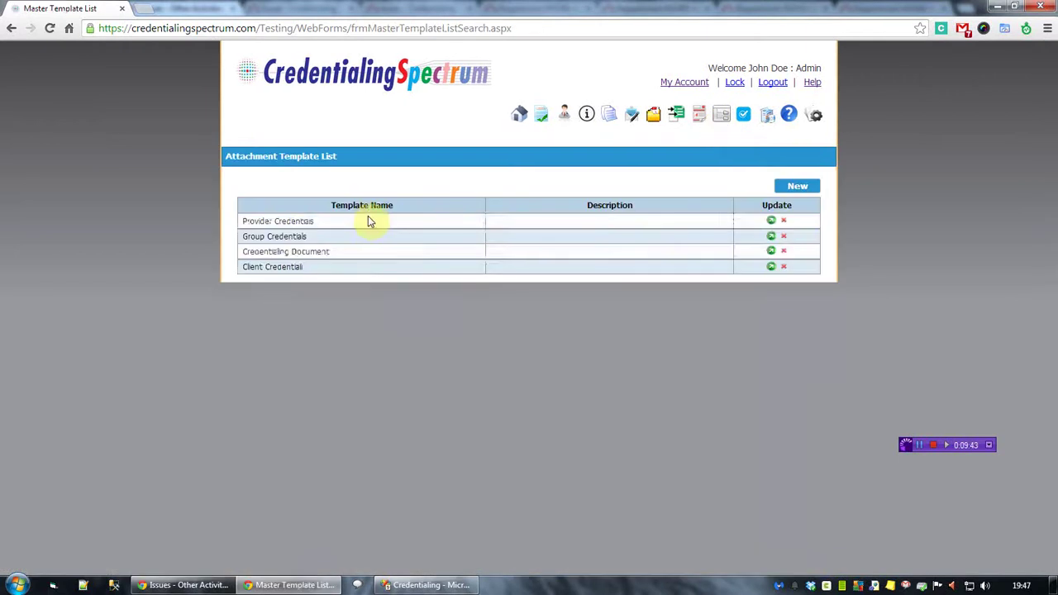
pyautogui.moveTo(369, 218); pyautogui.dragTo(243, 220)
pyautogui.click(350, 273)
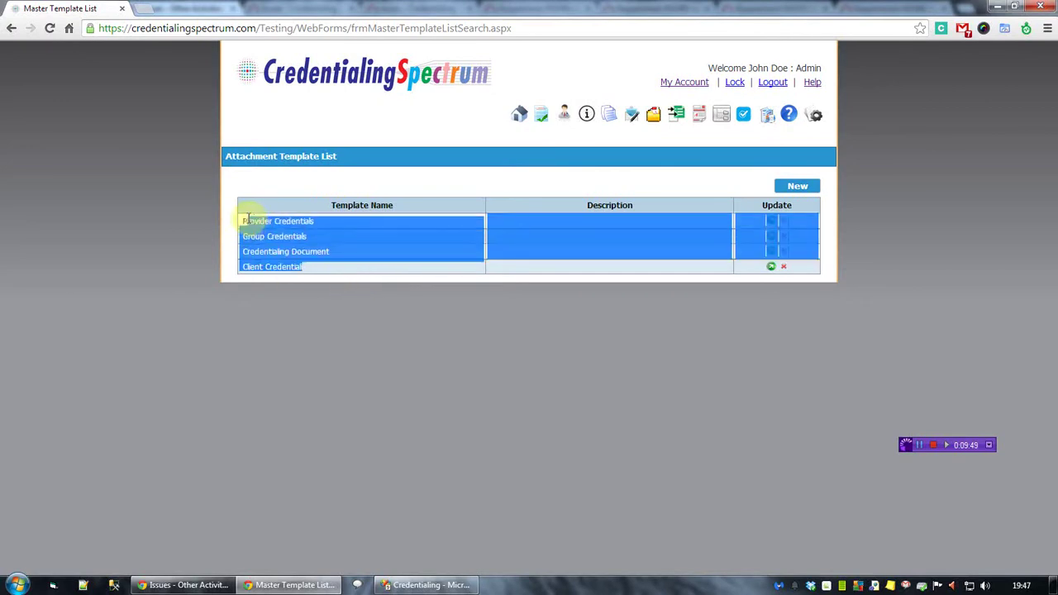
pyautogui.click(372, 237)
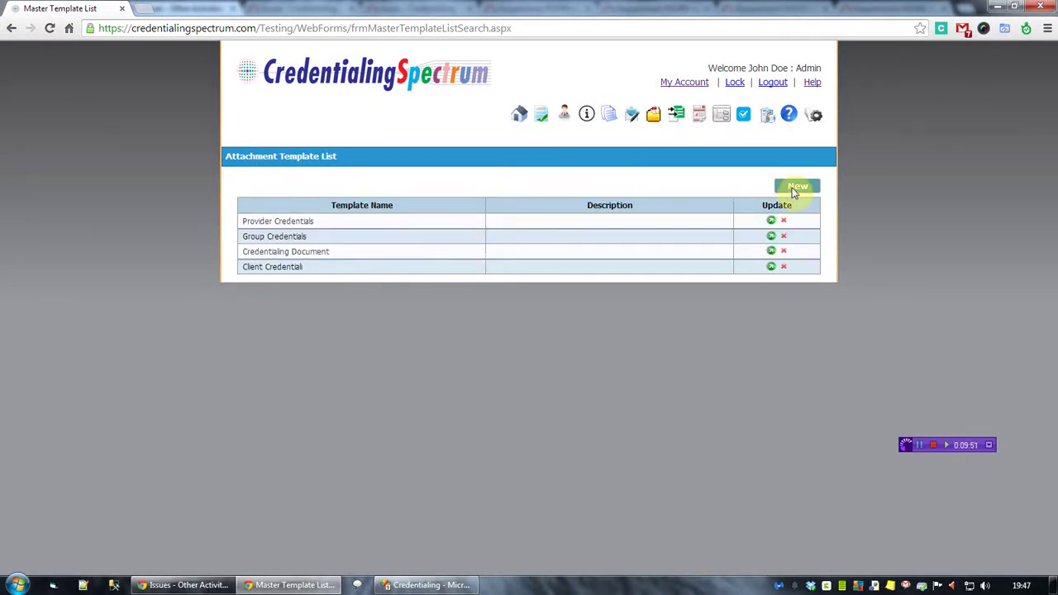
# - Create a new attachment template named "First Client Template", leaving its description blank
pyautogui.click(791, 190)
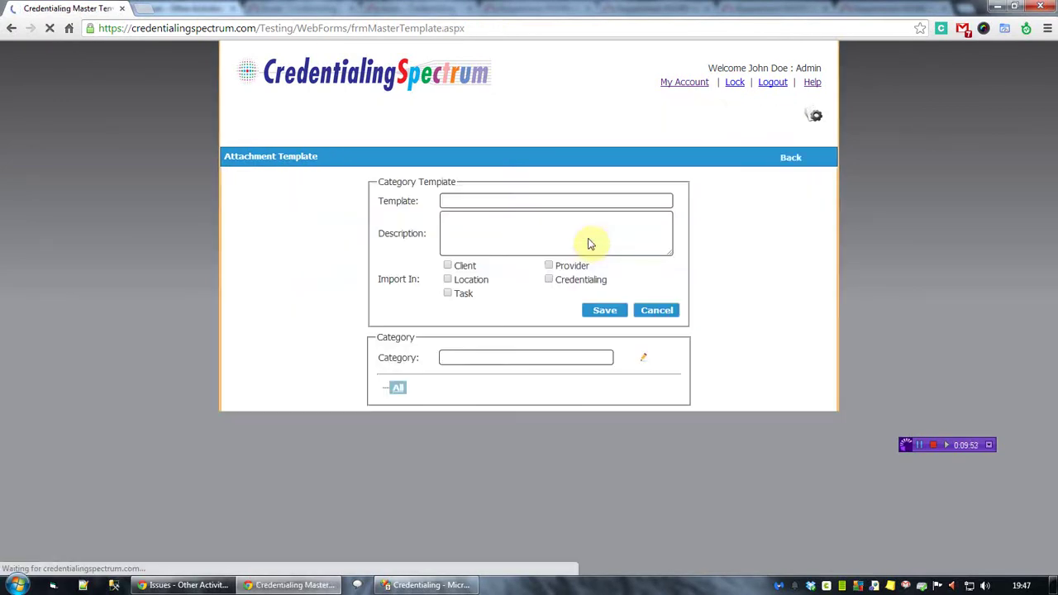
pyautogui.click(479, 204)
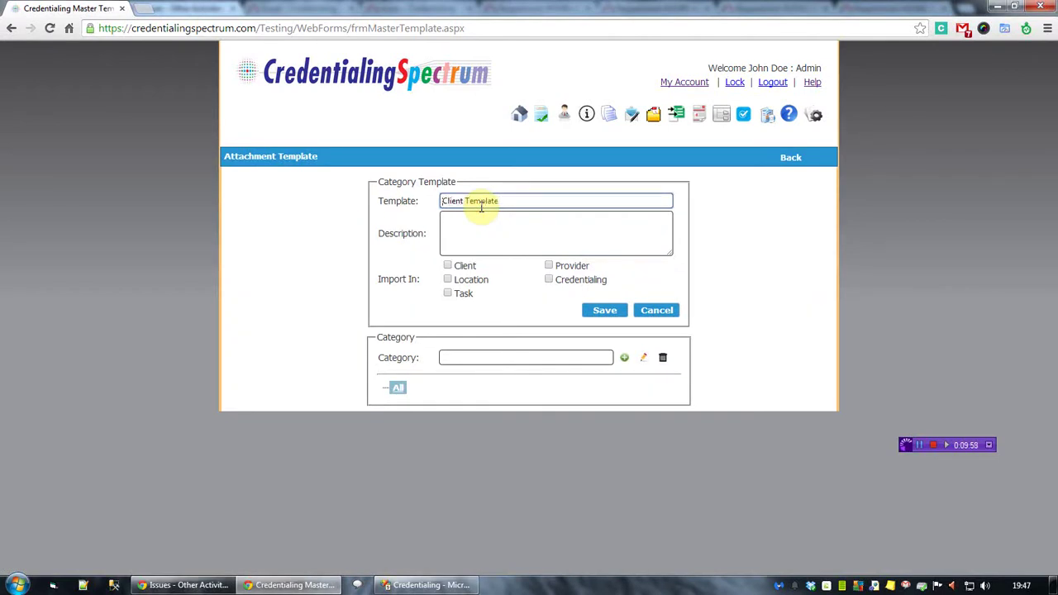
pyautogui.write('First')
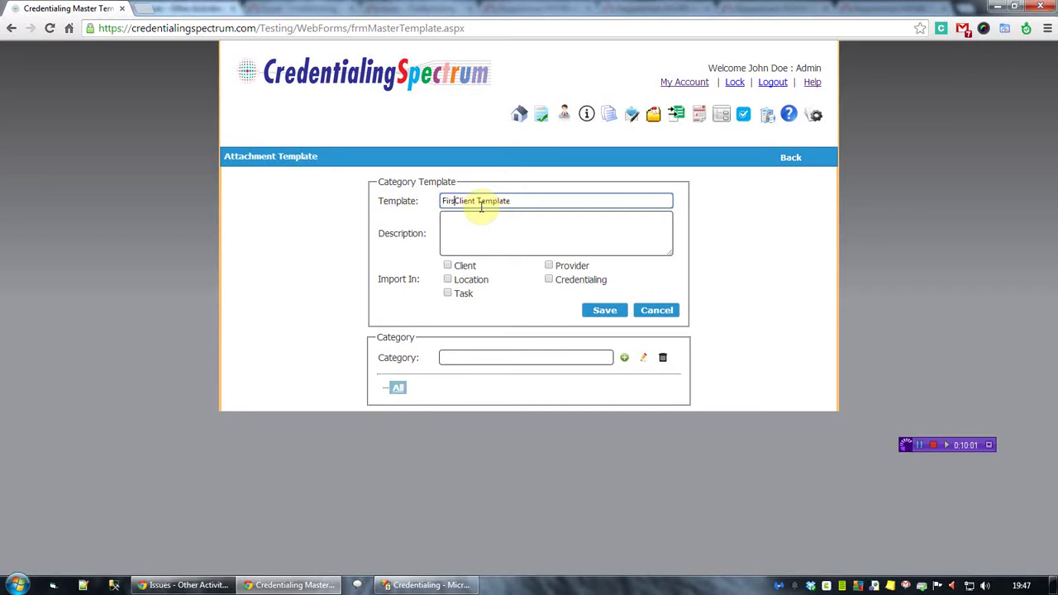
pyautogui.moveTo(515, 203); pyautogui.dragTo(406, 200)
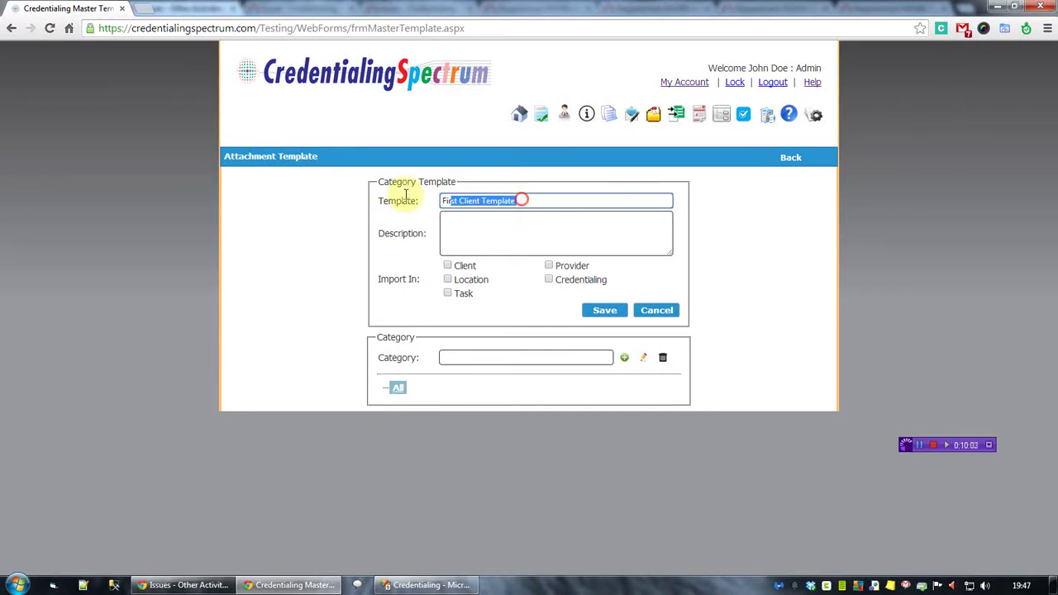
pyautogui.click(505, 234)
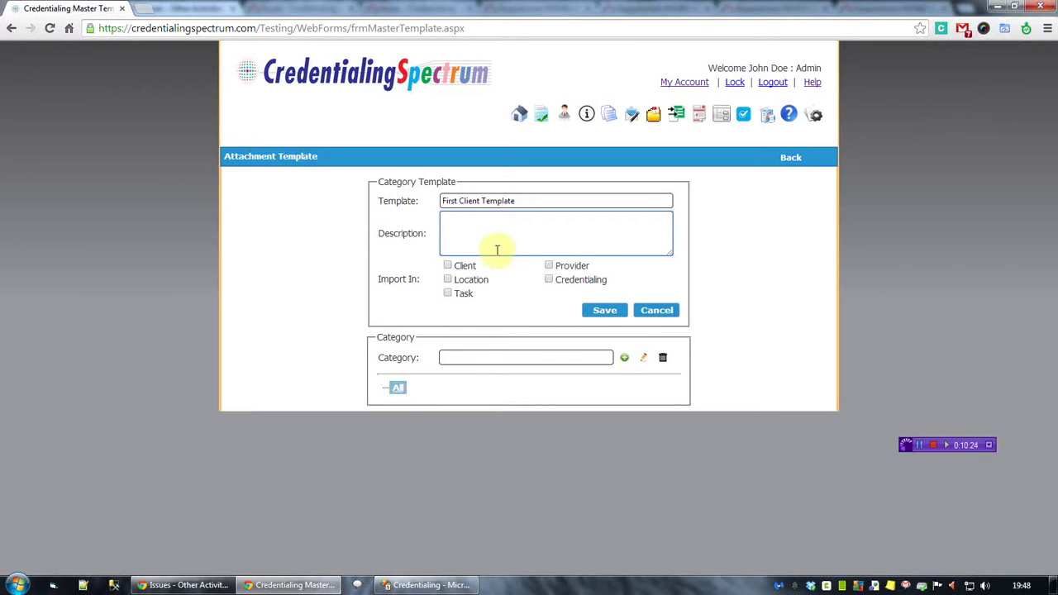
pyautogui.tripleClick(526, 201)
pyautogui.click(470, 240)
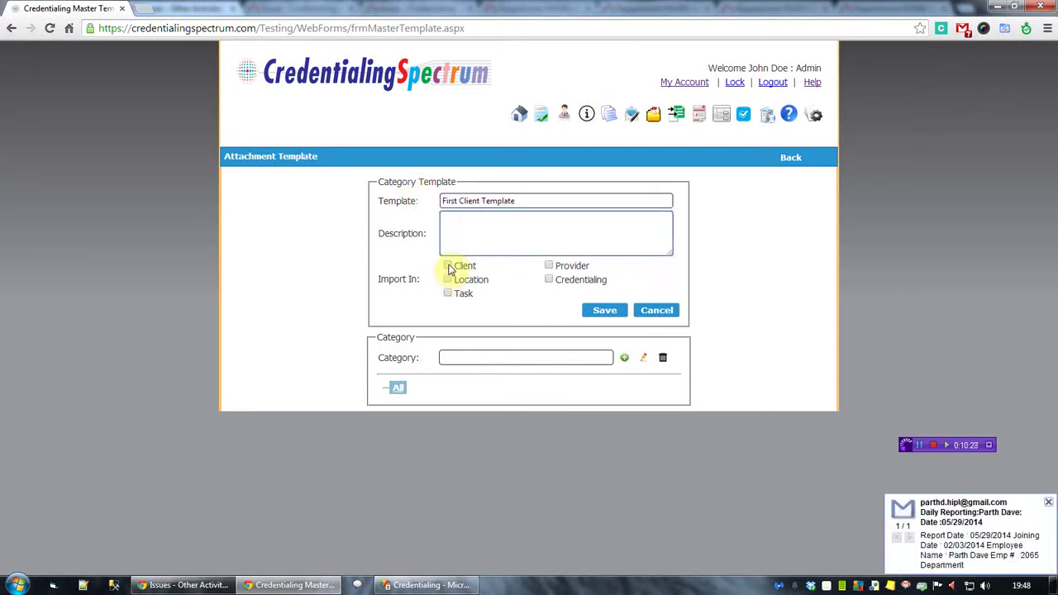
# - Make the template importable in Client and save it
pyautogui.click(448, 266)
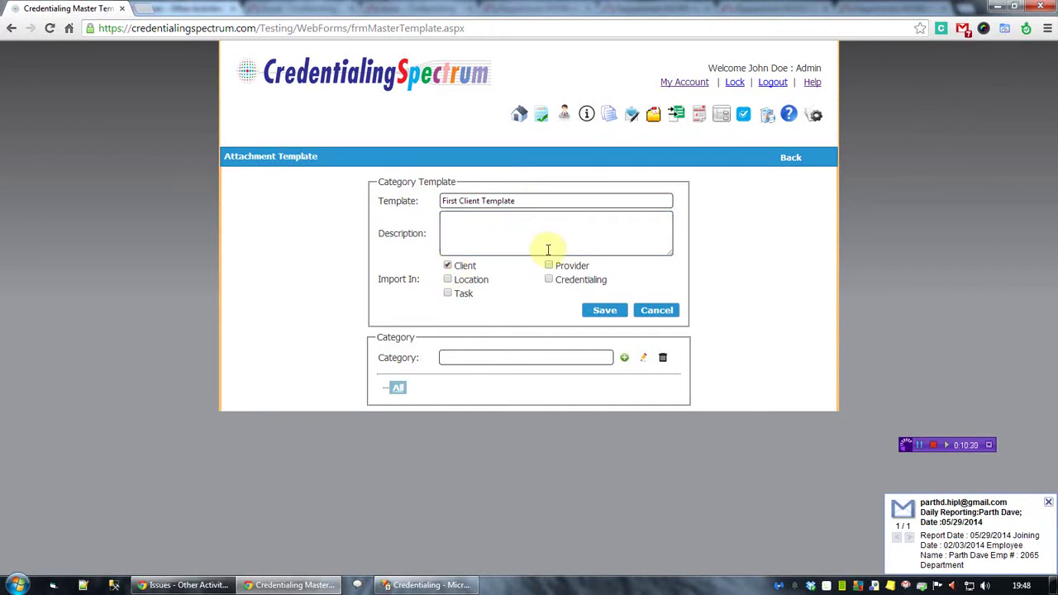
pyautogui.click(1046, 496)
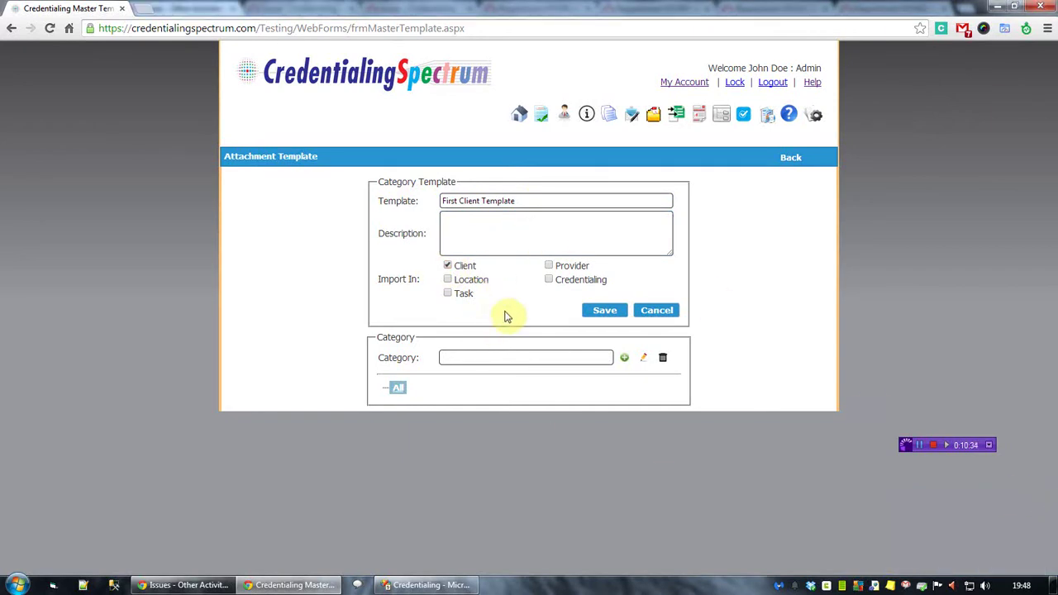
pyautogui.click(603, 316)
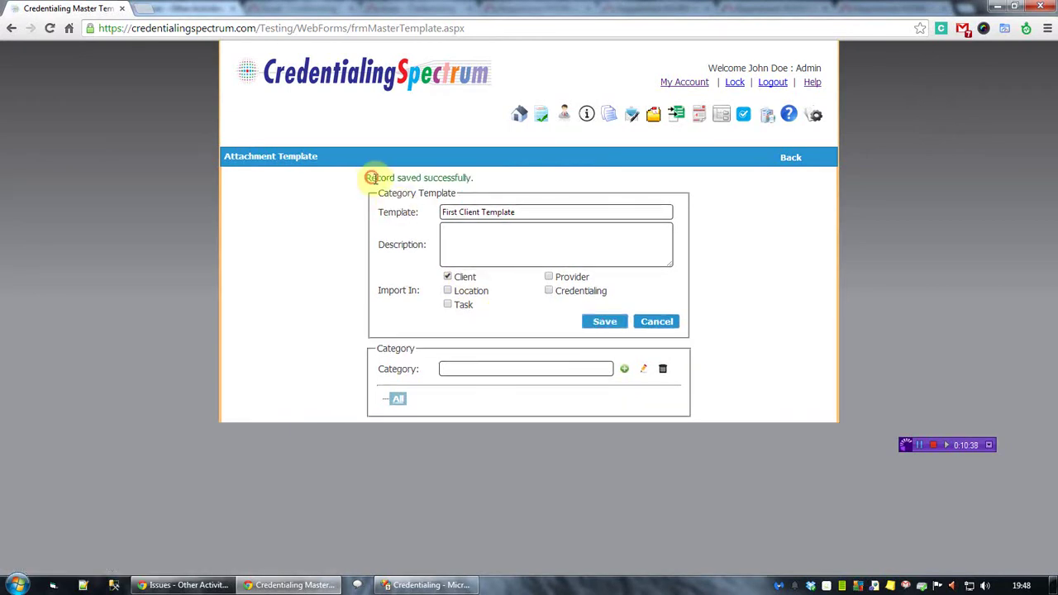
pyautogui.moveTo(372, 177); pyautogui.dragTo(503, 184)
pyautogui.click(503, 184)
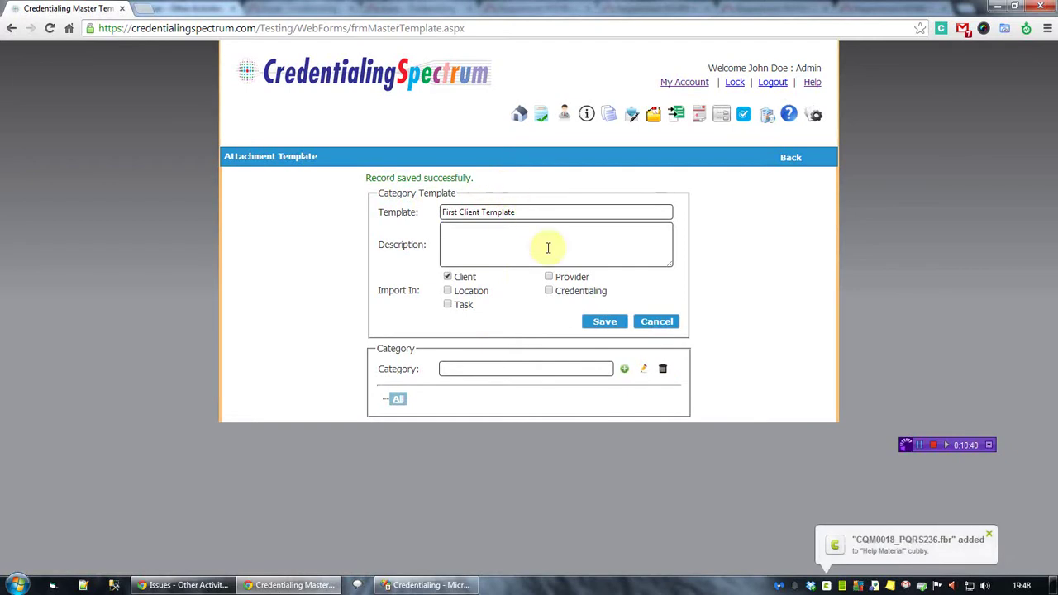
# - Add the categories "Client Info" and "Client Intro" under All in the template
pyautogui.click(476, 369)
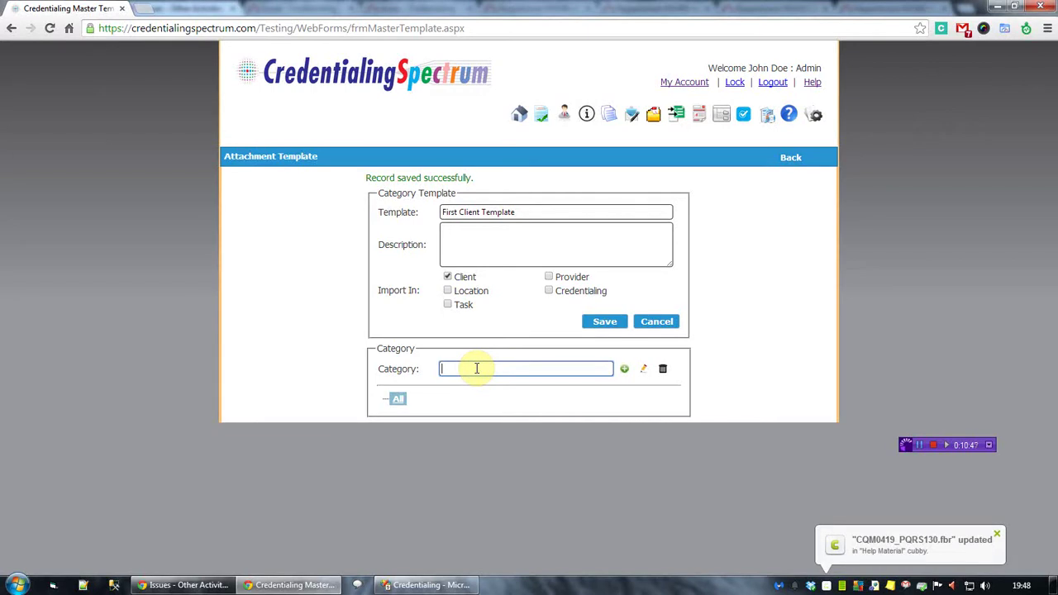
pyautogui.write('Client')
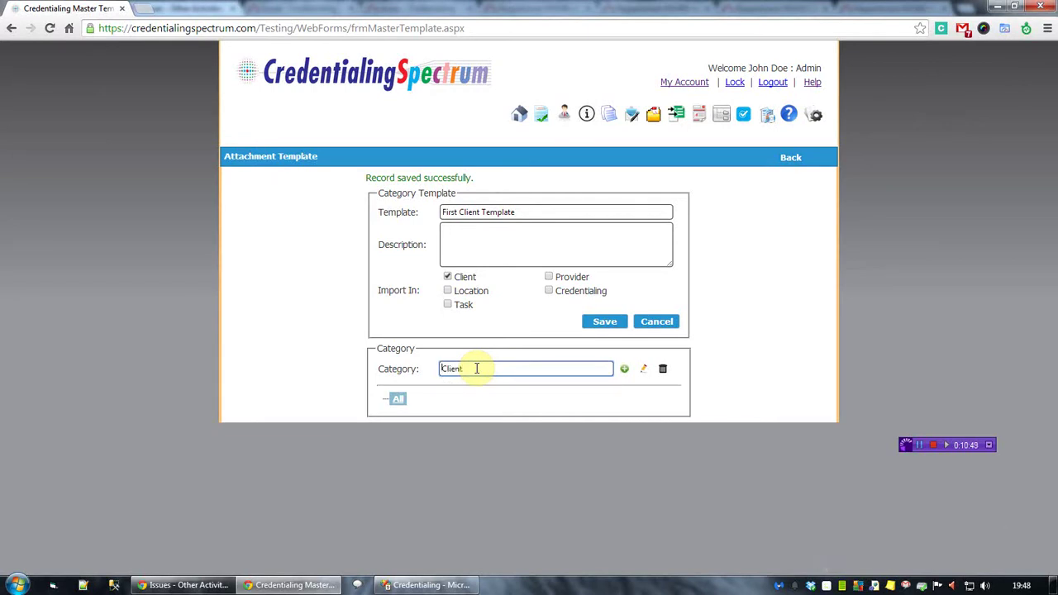
pyautogui.write(' Info')
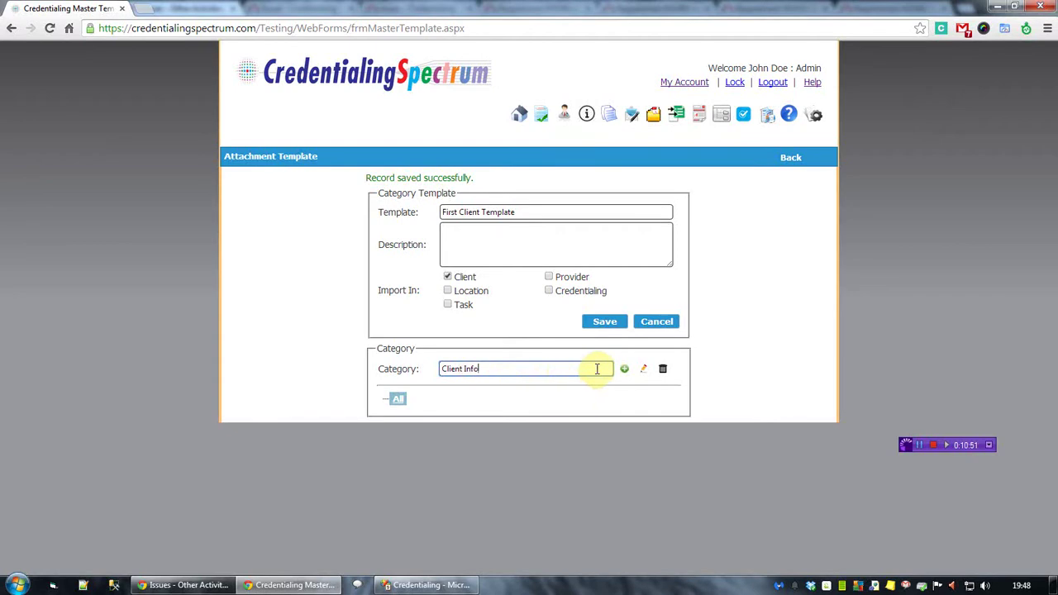
pyautogui.click(625, 369)
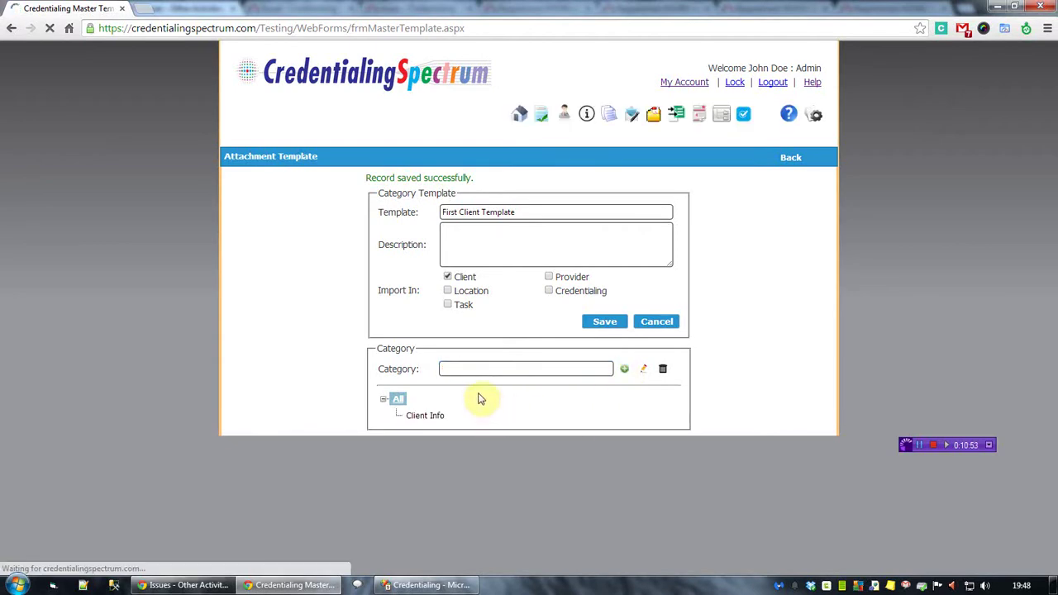
pyautogui.click(471, 369)
pyautogui.write('Client Info')
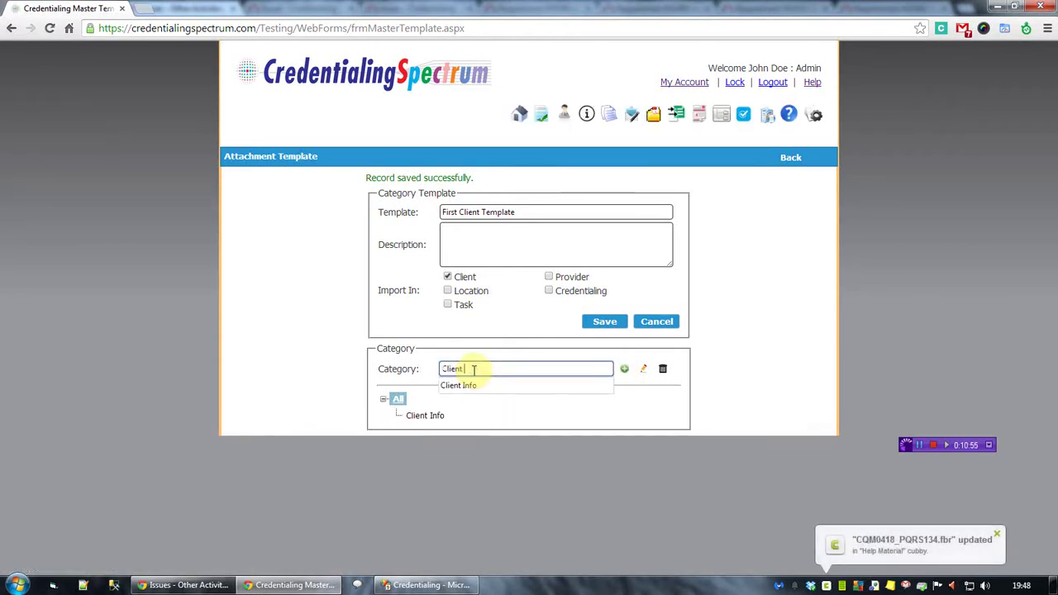
pyautogui.click(624, 369)
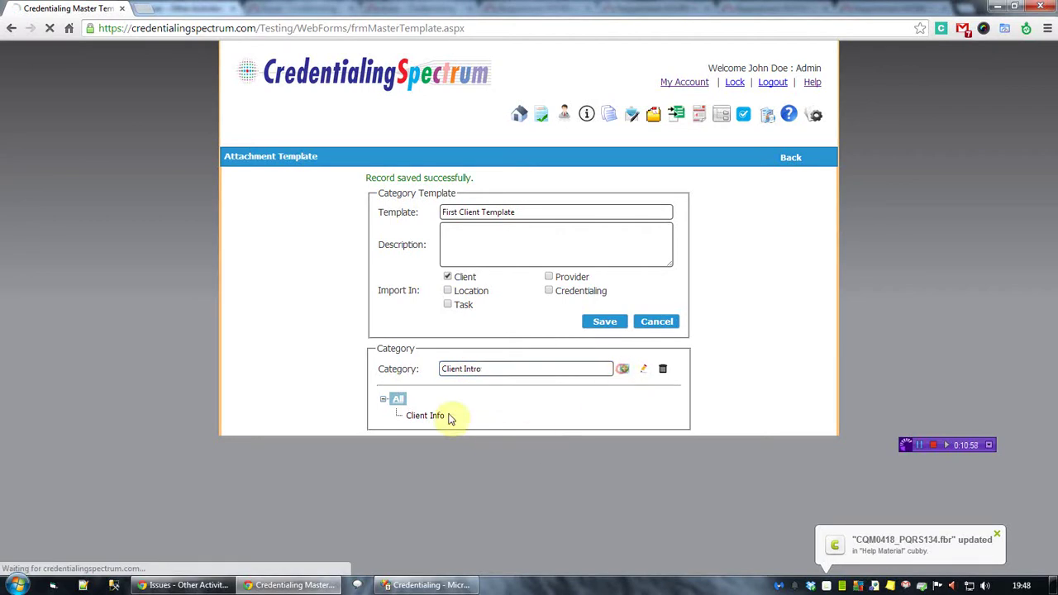
# - Add the category "Client Registration Documents" under All in the template
pyautogui.click(499, 368)
pyautogui.write('Cli')
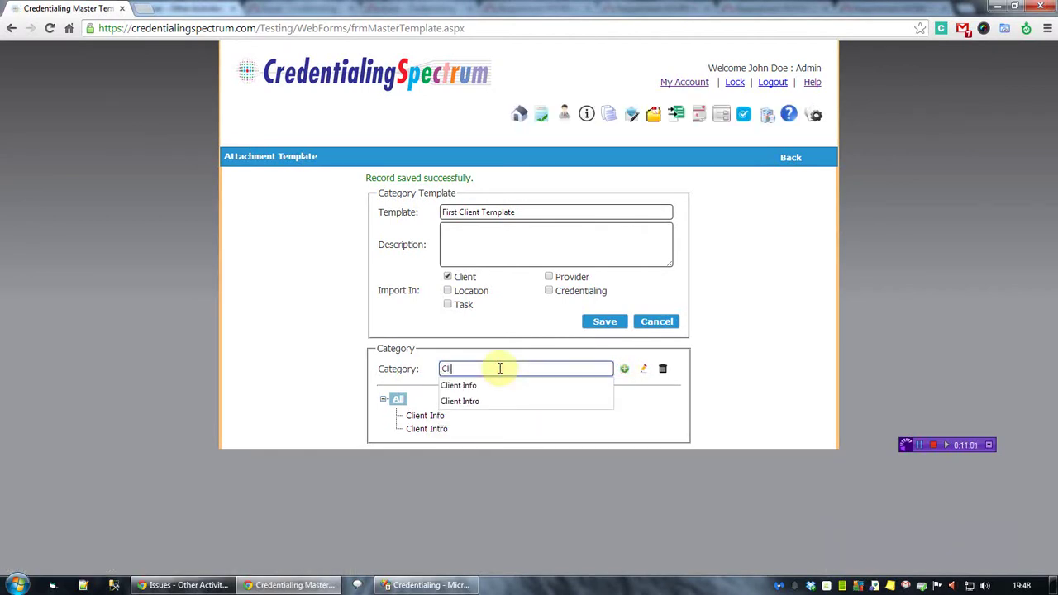
pyautogui.write('ent Regi')
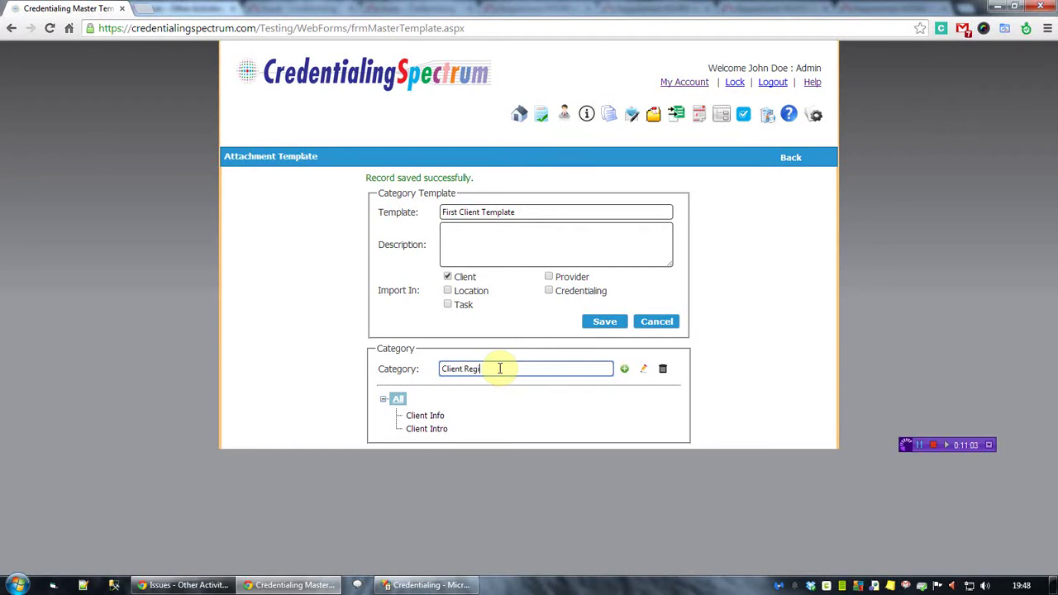
pyautogui.write('stration Documents')
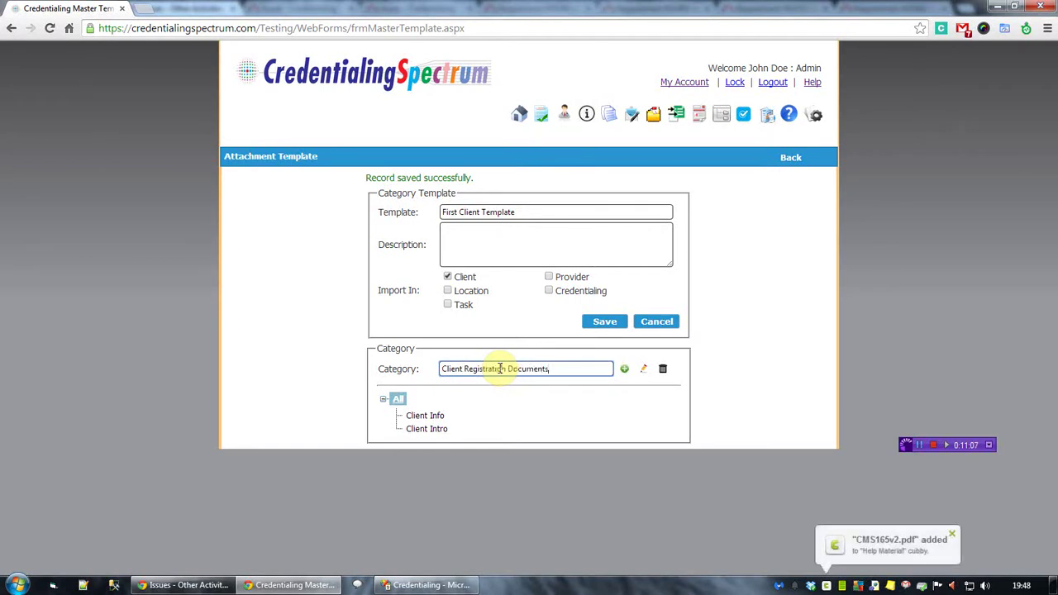
pyautogui.click(624, 370)
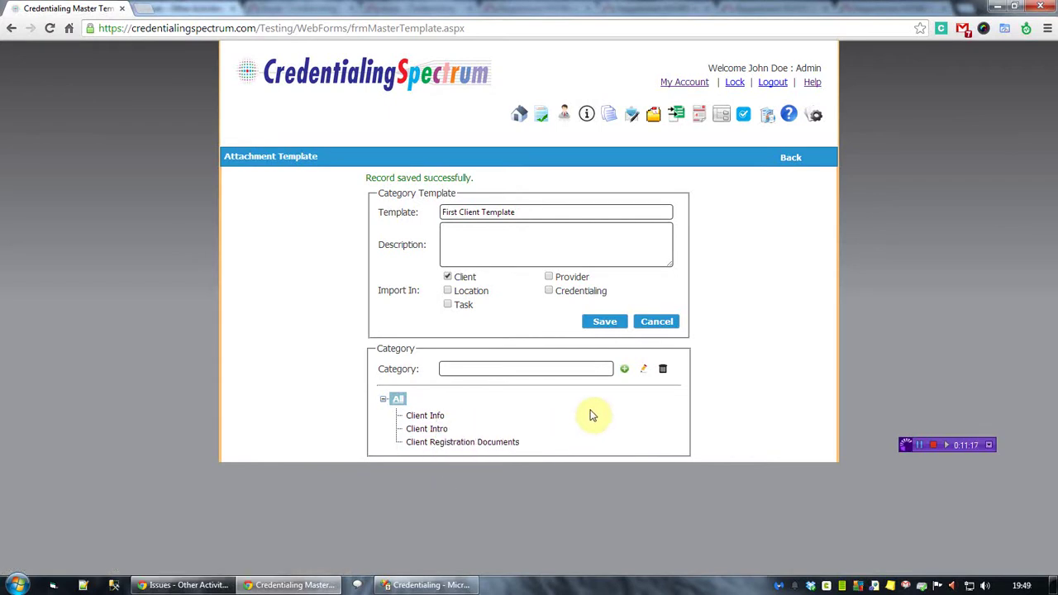
pyautogui.tripleClick(541, 444)
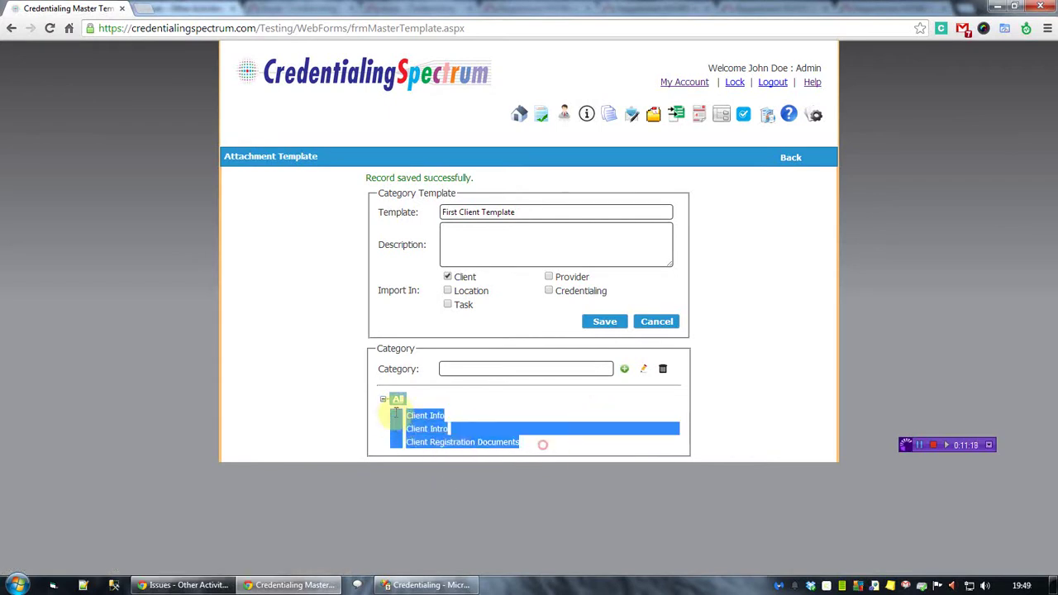
pyautogui.moveTo(413, 428); pyautogui.dragTo(593, 441)
pyautogui.click(578, 444)
pyautogui.tripleClick(578, 439)
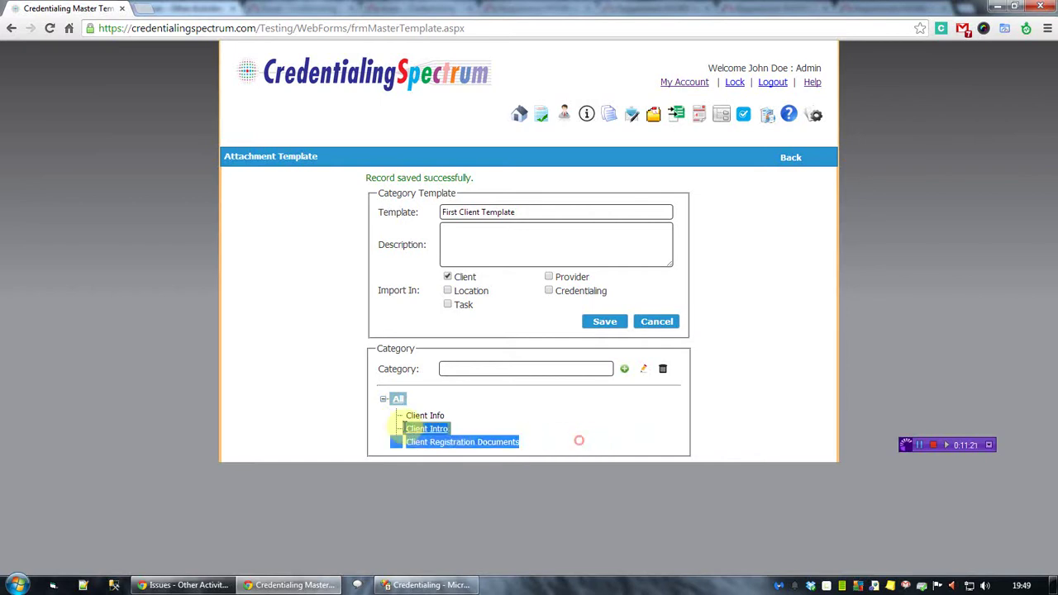
pyautogui.click(567, 452)
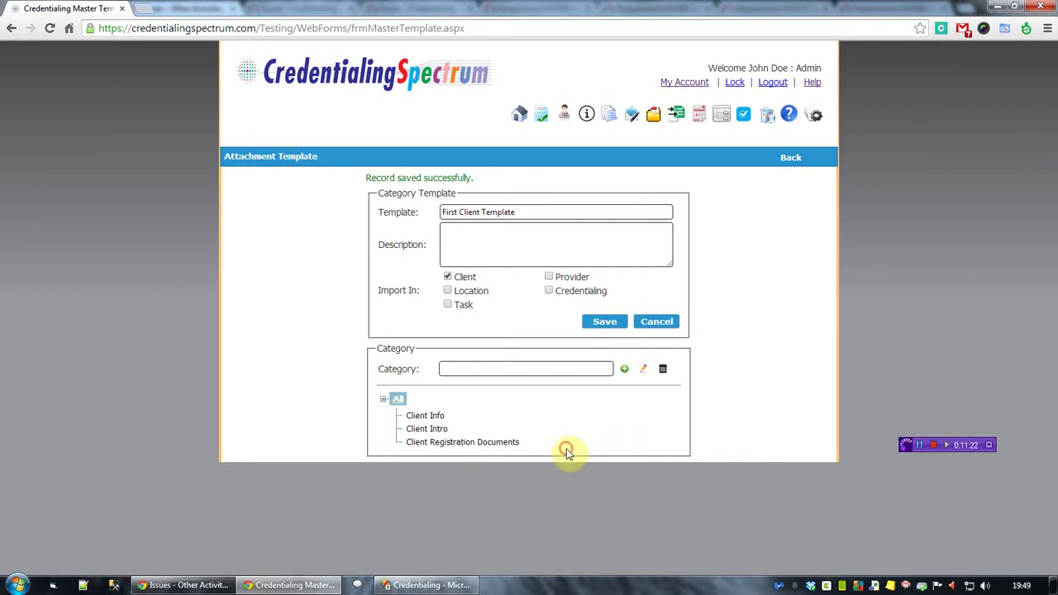
# - Leave the attachment template and open the first client's record for editing from the client list
pyautogui.click(790, 162)
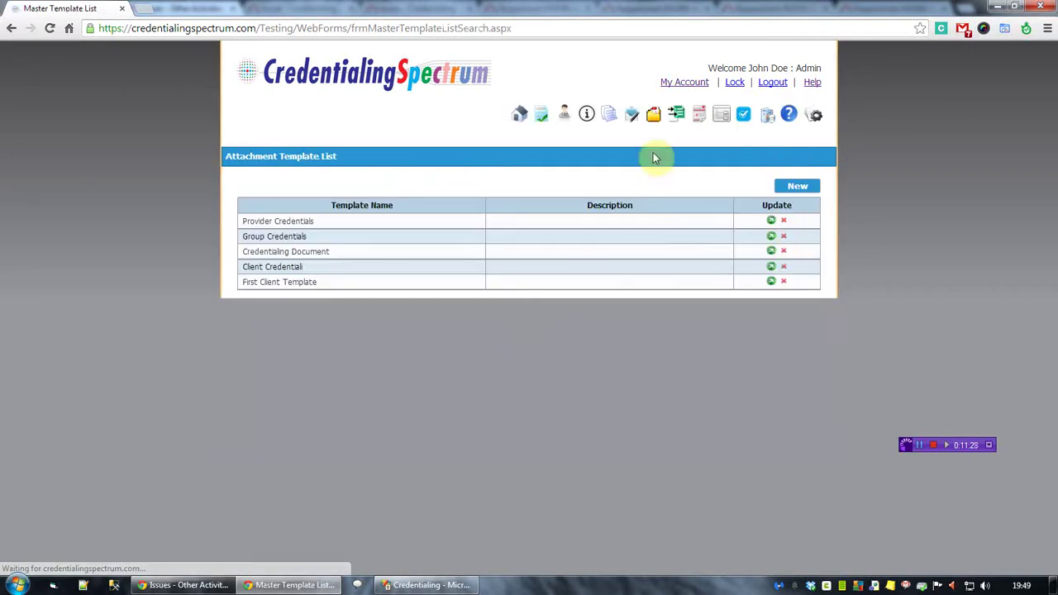
pyautogui.click(568, 118)
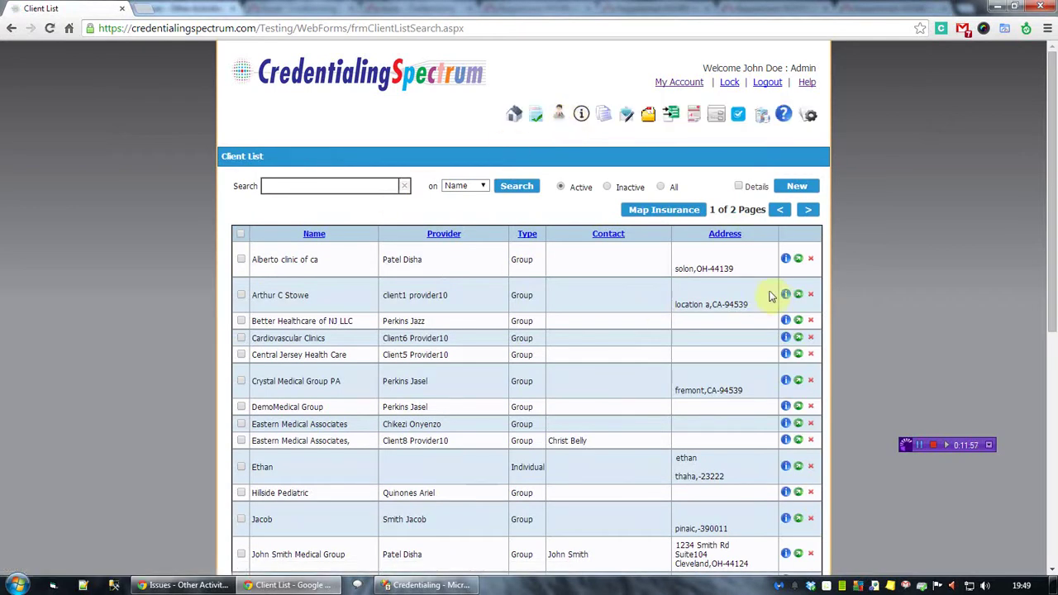
pyautogui.click(798, 259)
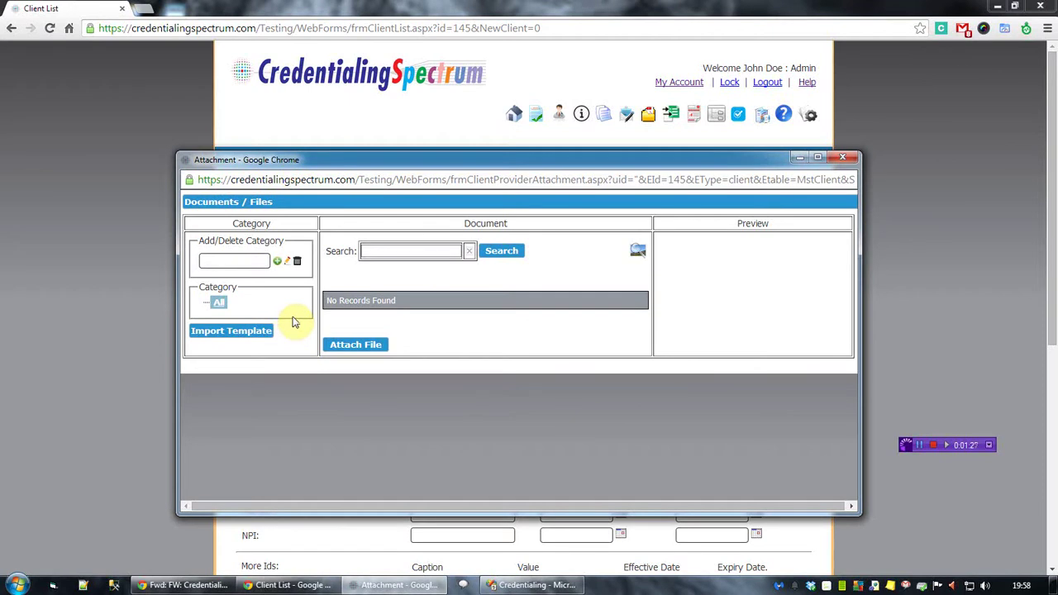
# - Import the attachment template "First Client Template" into the client's document categories
pyautogui.click(226, 338)
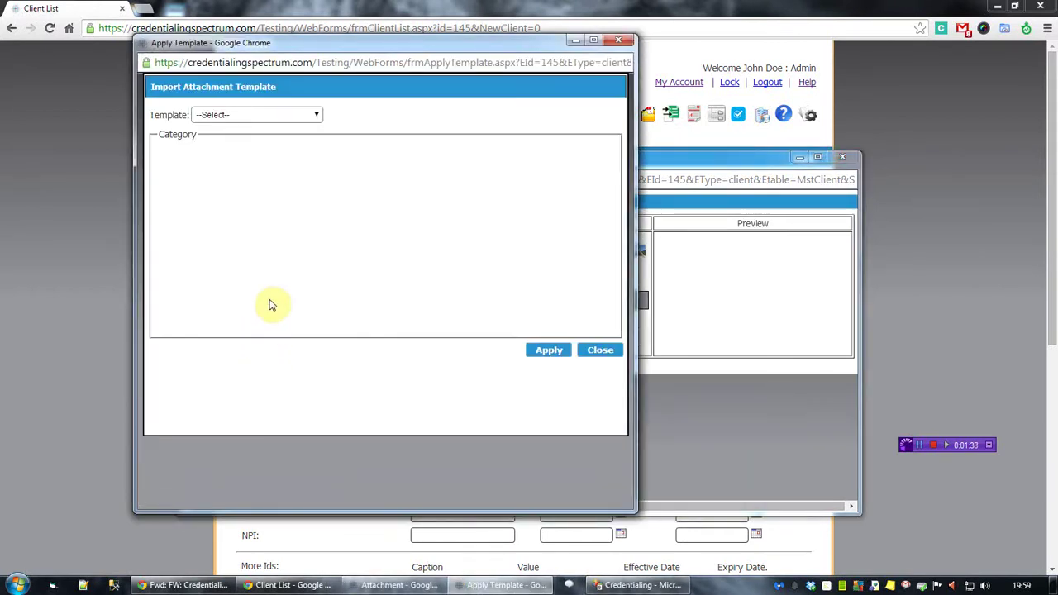
pyautogui.click(311, 121)
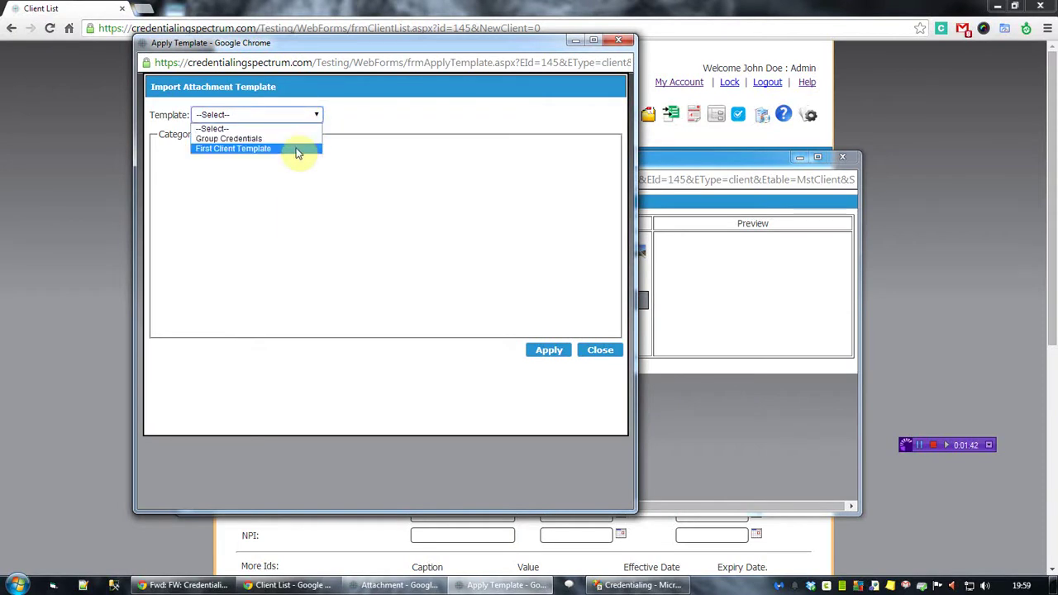
pyautogui.click(297, 150)
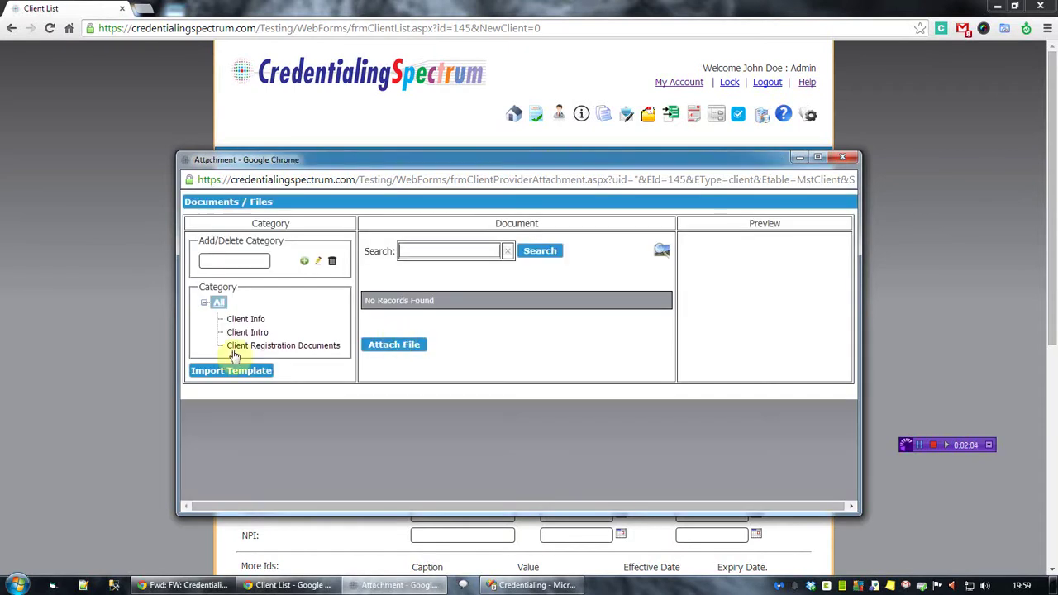
# - Upload the sample picture Chrysanthemum.jpg to the client's Client Info category
pyautogui.click(262, 320)
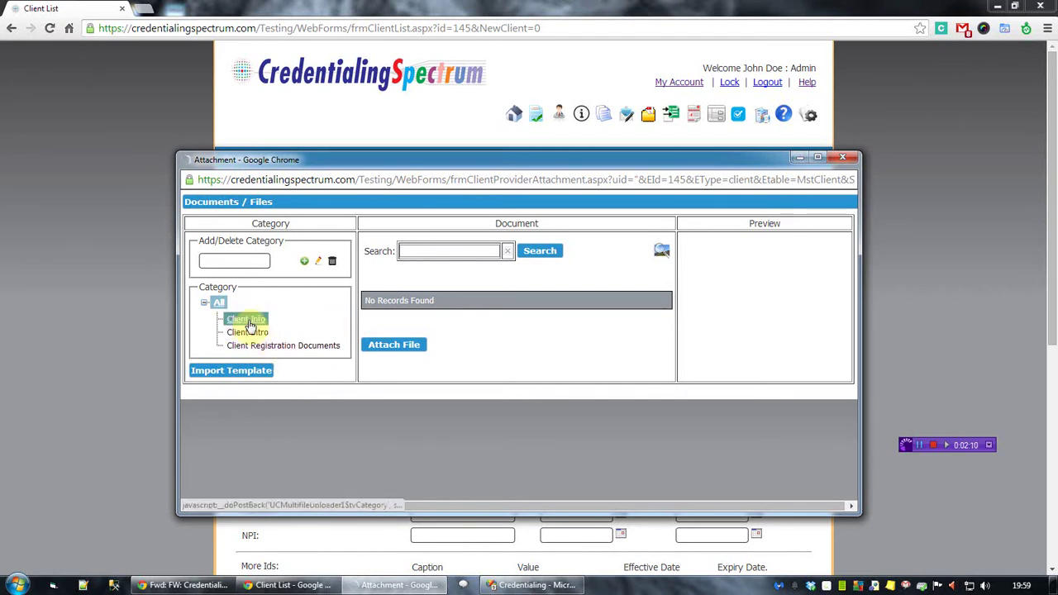
pyautogui.click(241, 322)
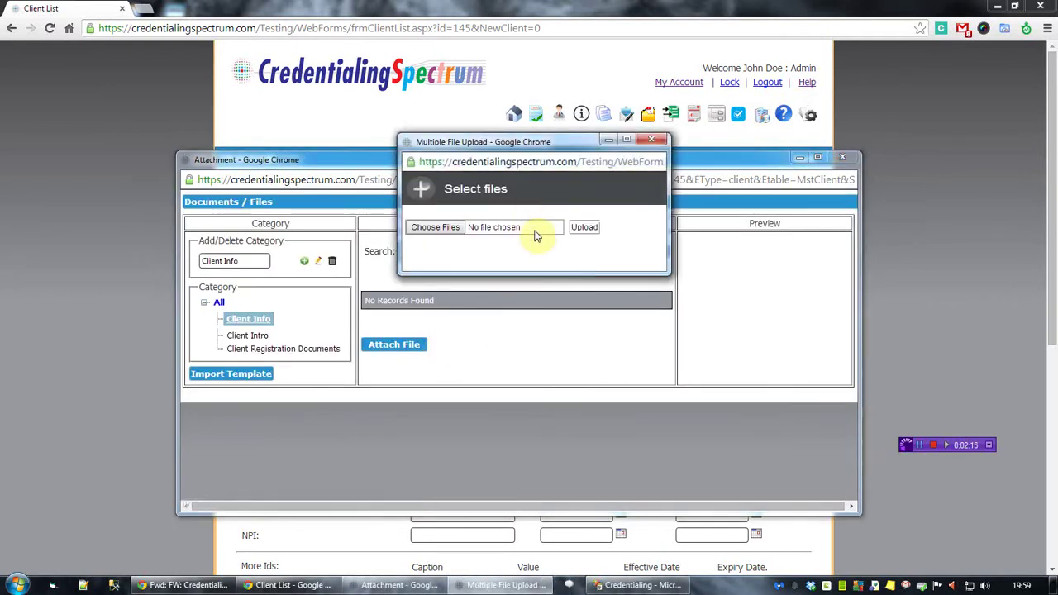
pyautogui.click(535, 236)
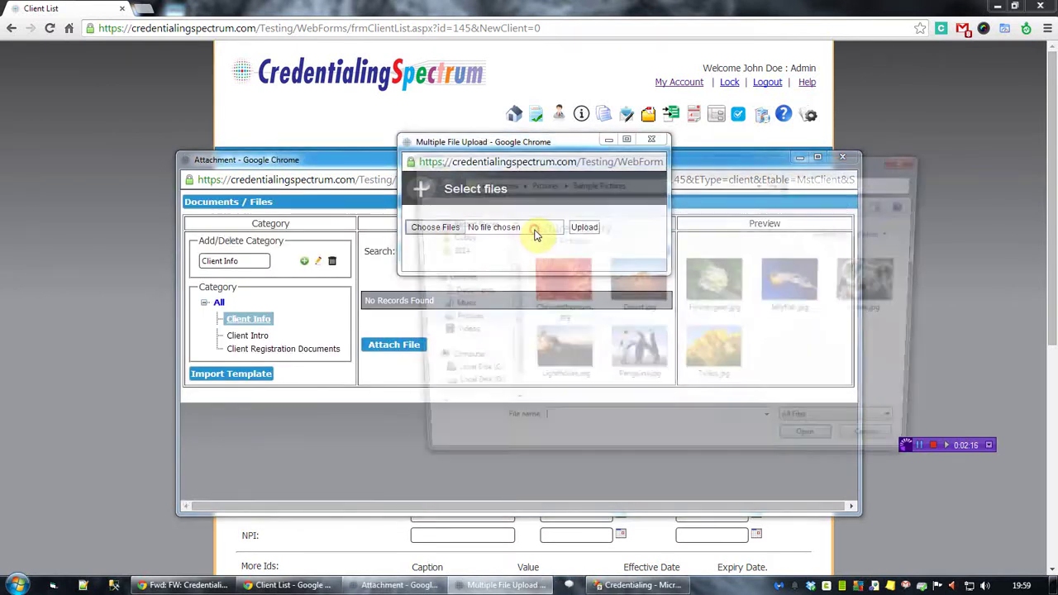
pyautogui.doubleClick(555, 285)
pyautogui.click(583, 228)
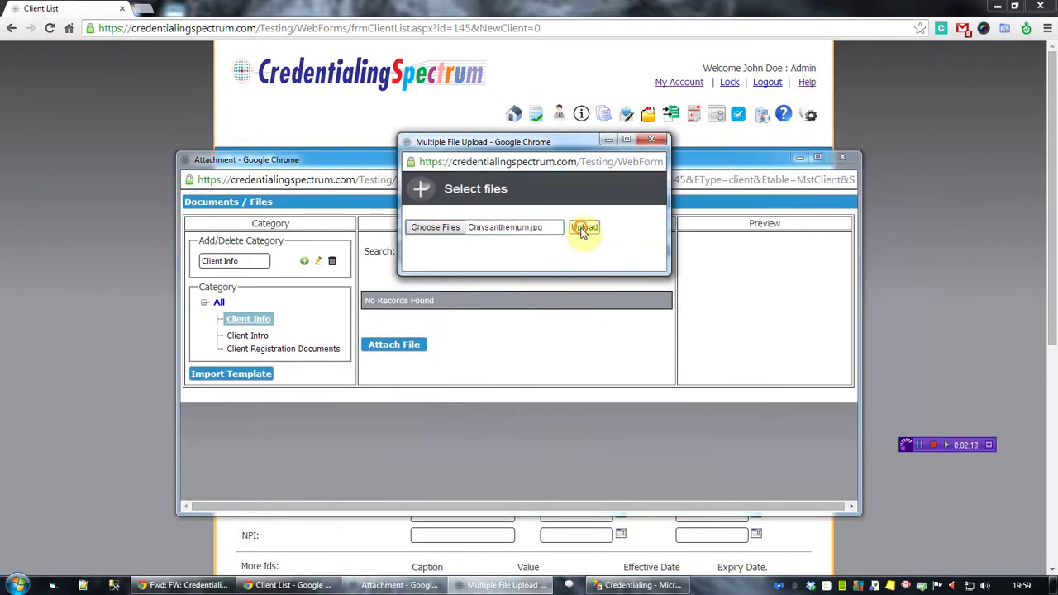